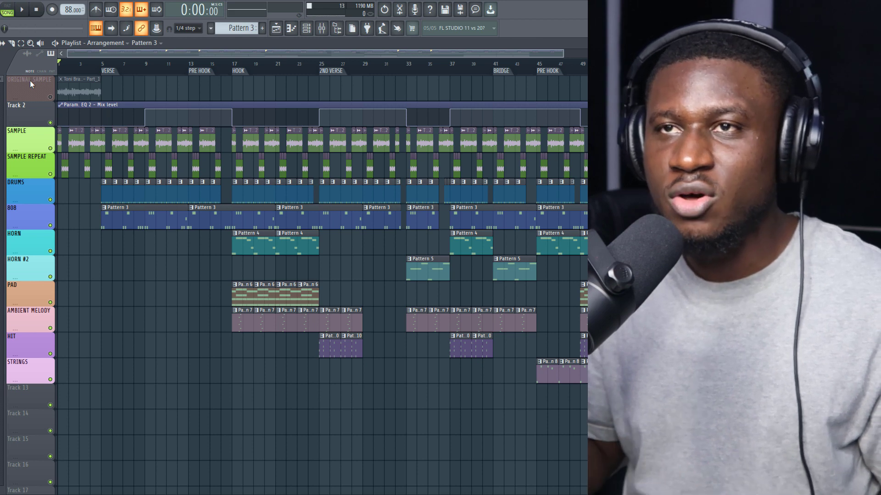
Unmute the ORIGINAL SAMPLE track and solo it so only the full Toni Braxton sample plays
{"action": "left_click", "coordinate": [51, 97]}
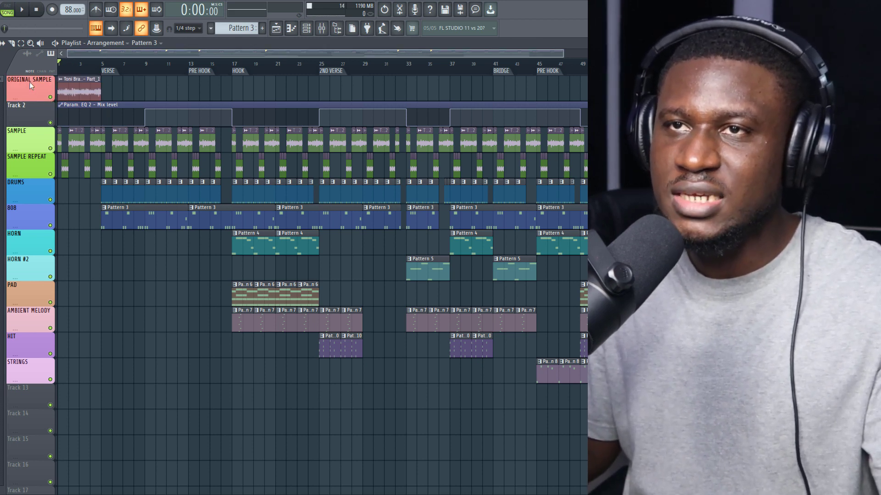
{"action": "right_click", "coordinate": [50, 98]}
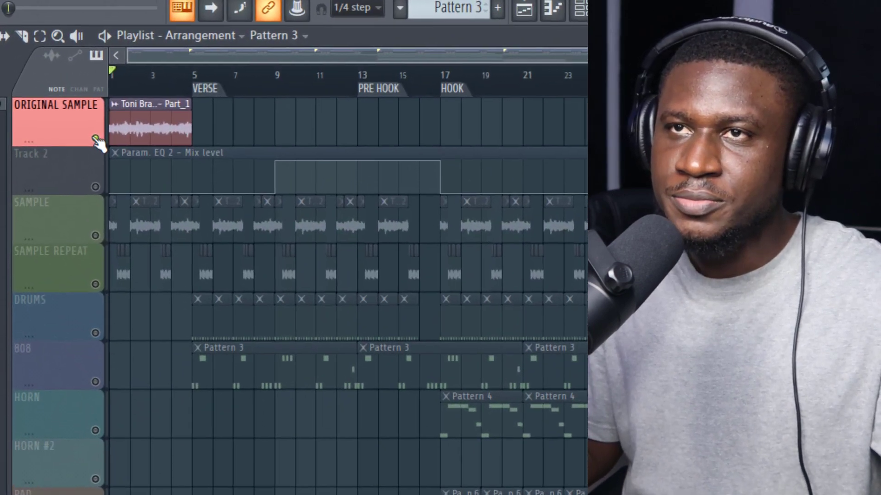
Play and stop the arrangement, then solo the SAMPLE and SAMPLE REPEAT tracks and play the chops
{"action": "key", "text": "space"}
{"action": "scroll", "coordinate": [123, 76], "scroll_direction": "up", "scroll_amount": 5}
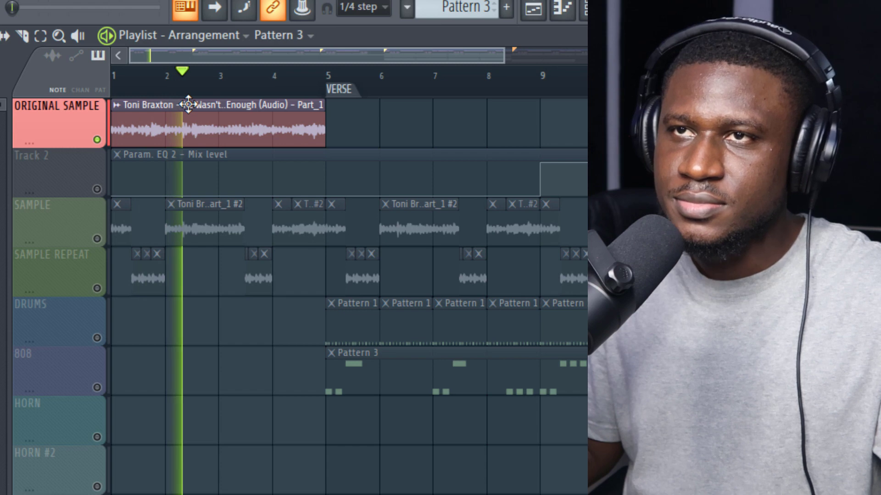
{"action": "key", "text": "space"}
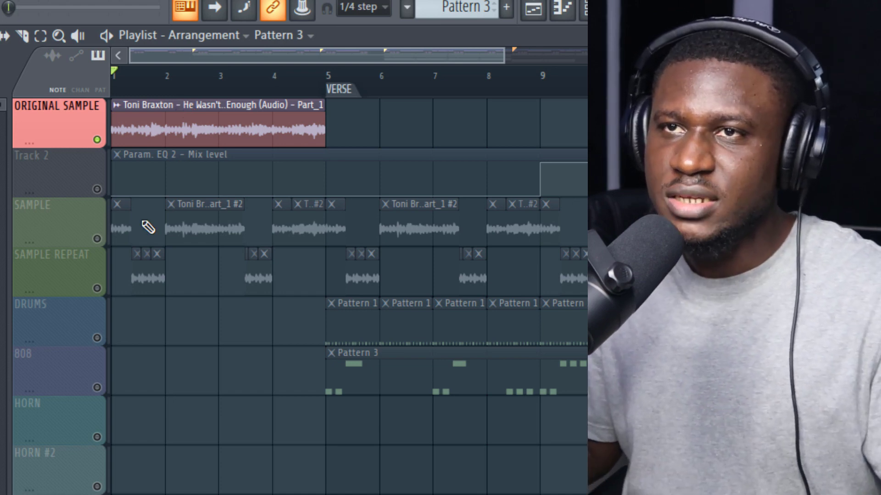
{"action": "left_click_drag", "start_coordinate": [108, 247], "coordinate": [110, 198]}
{"action": "key", "text": "space"}
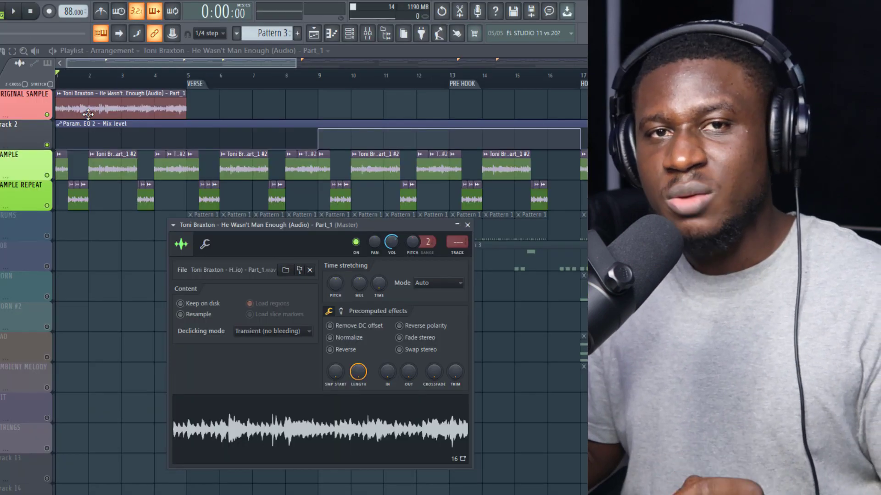
View the Part_1 #2 chop's channel settings, close them, and mute ORIGINAL SAMPLE
{"action": "double_click", "coordinate": [60, 172]}
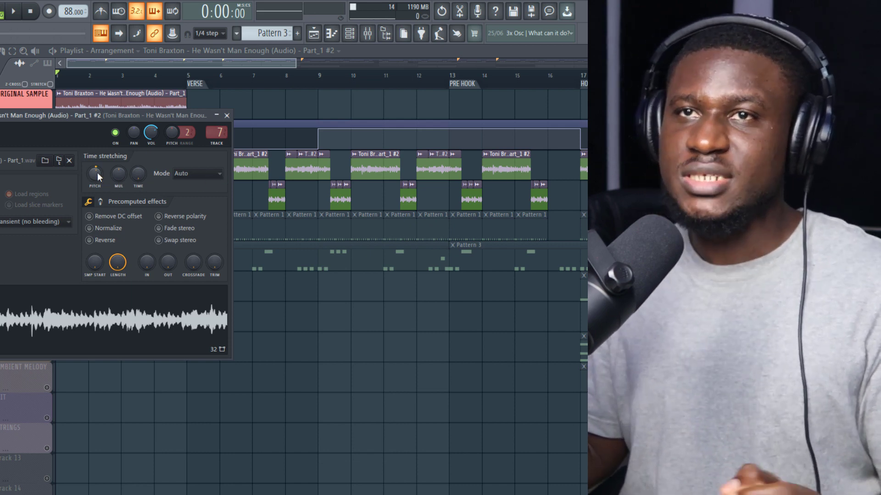
{"action": "left_click", "coordinate": [227, 116]}
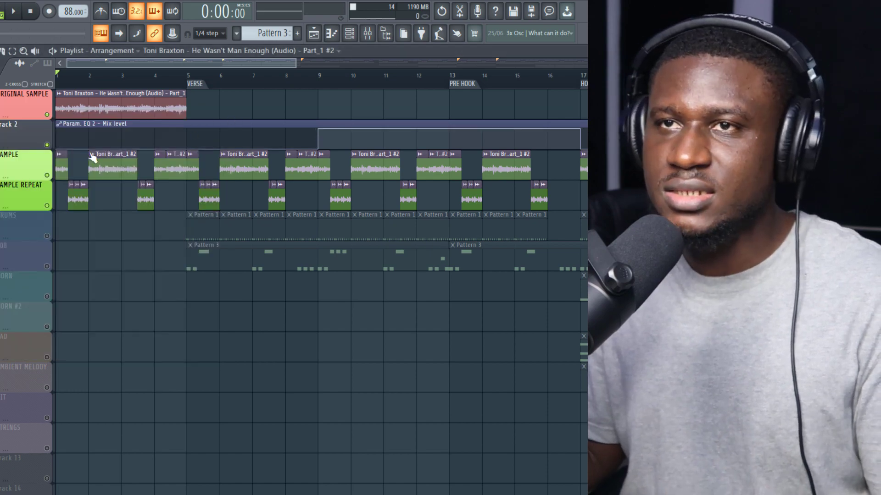
{"action": "scroll", "coordinate": [95, 157], "scroll_direction": "up", "scroll_amount": 3, "text": "ctrl"}
{"action": "left_click", "coordinate": [47, 114]}
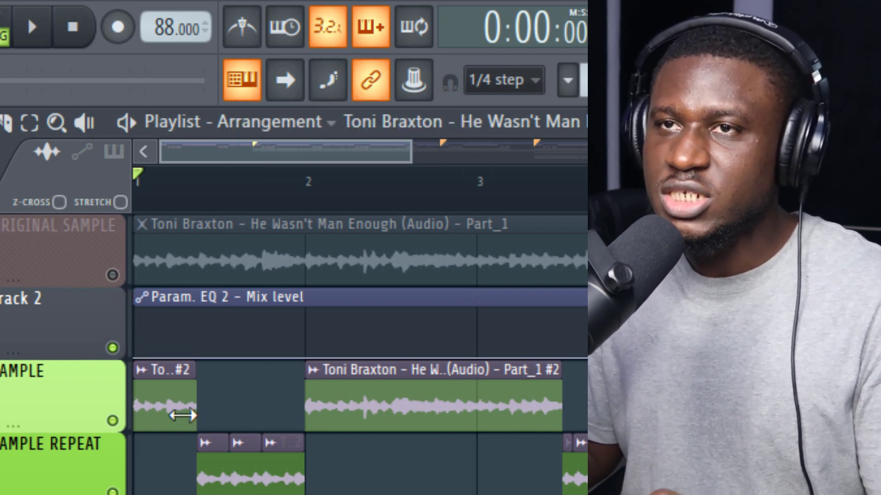
Zoom the playlist and solo ORIGINAL SAMPLE, muting the SAMPLE and SAMPLE REPEAT chop tracks
{"action": "scroll", "coordinate": [183, 191], "scroll_direction": "up", "scroll_amount": 3}
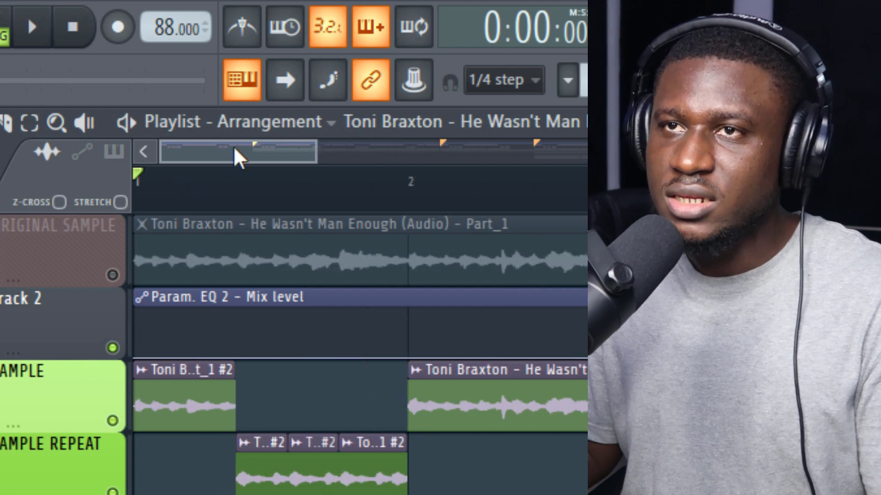
{"action": "left_click", "coordinate": [114, 276], "text": "ctrl"}
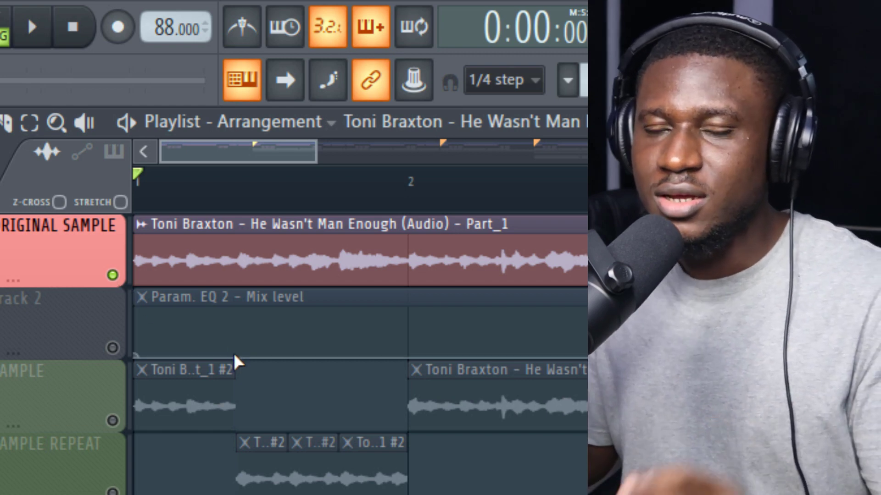
Solo the SAMPLE track and stretch its first chop to meet the next clip, auditioning the result
{"action": "left_click", "coordinate": [112, 421], "text": "ctrl"}
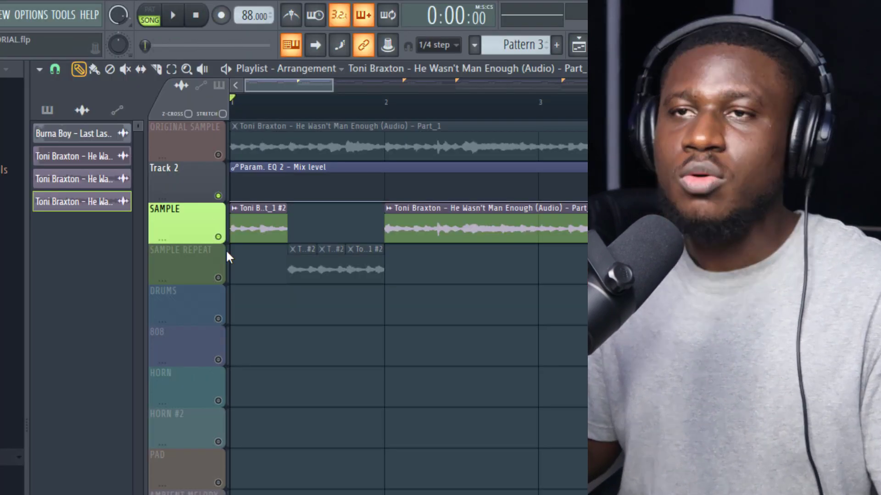
{"action": "key", "text": "space"}
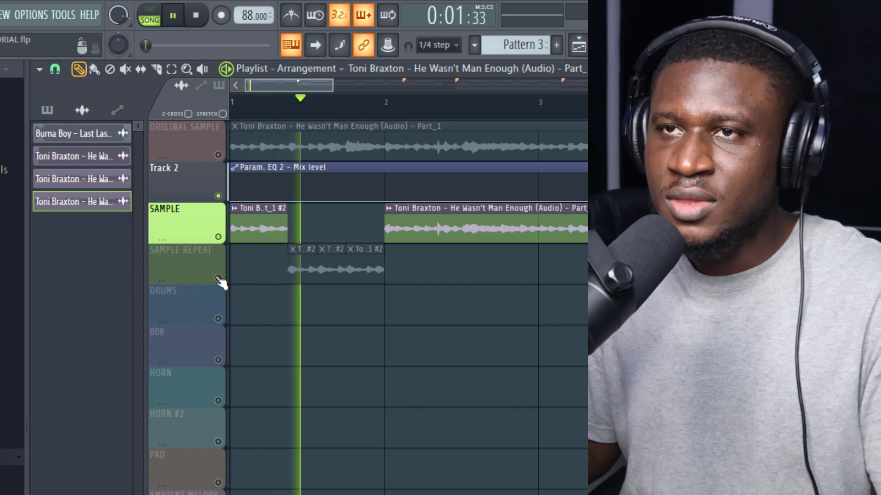
{"action": "key", "text": "space"}
{"action": "left_click", "coordinate": [218, 278]}
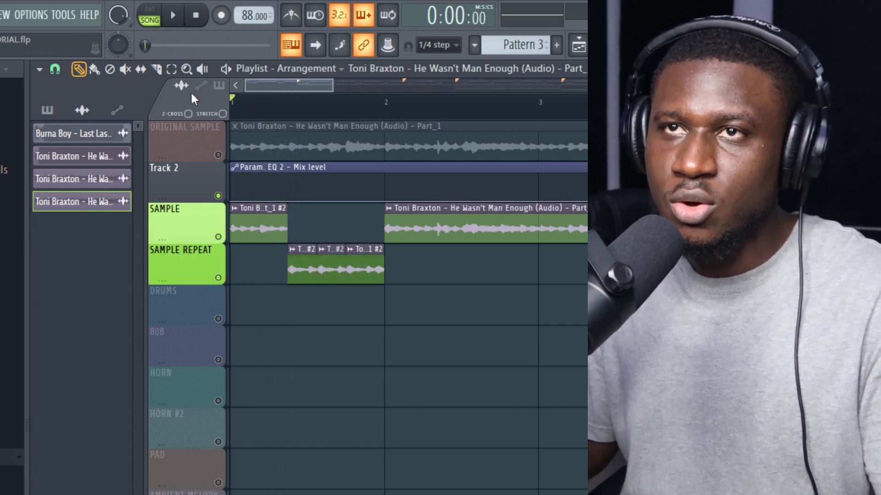
{"action": "left_click_drag", "start_coordinate": [286, 225], "coordinate": [385, 224]}
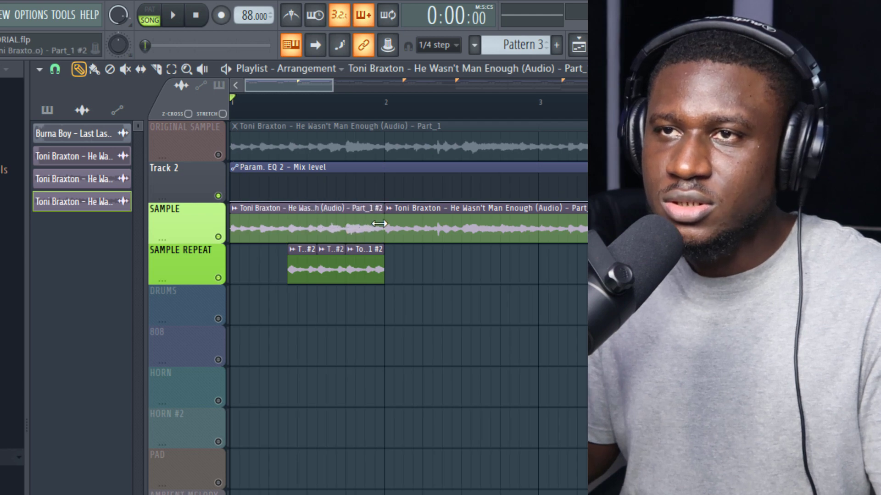
{"action": "left_click", "coordinate": [226, 279]}
{"action": "key", "text": "space"}
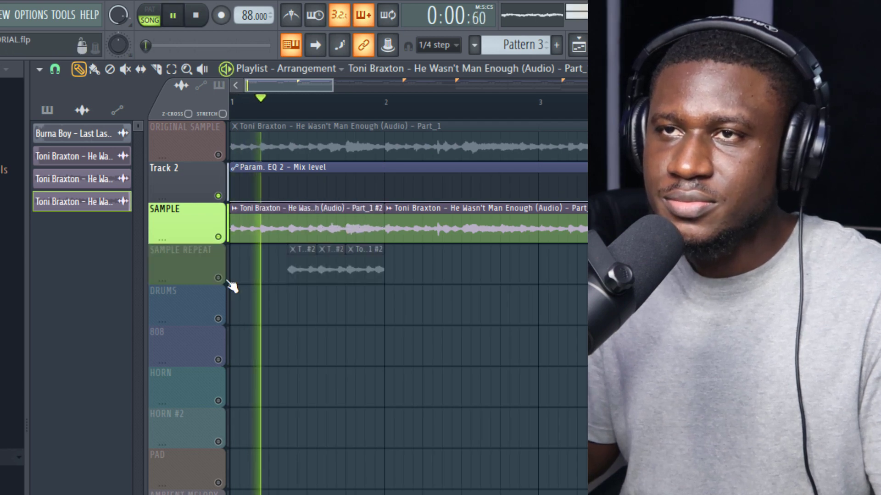
{"action": "key", "text": "space"}
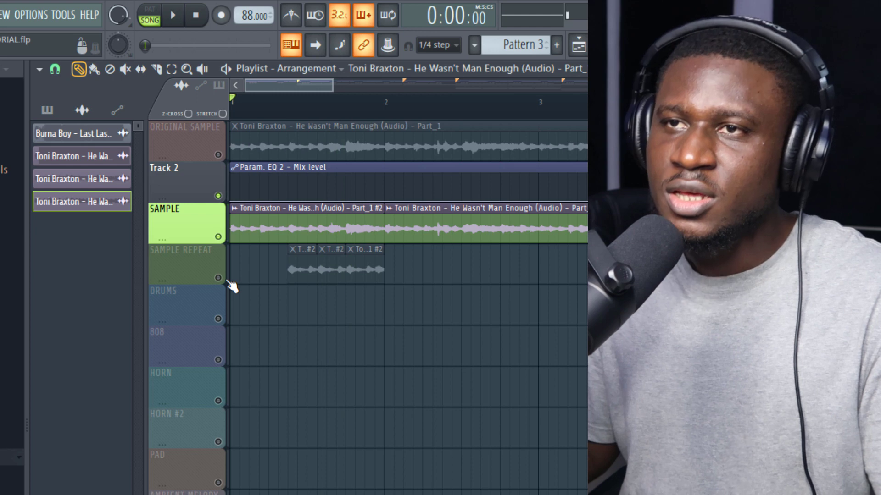
Audition the SAMPLE and SAMPLE REPEAT tracks alternately, playing from just past bar 1
{"action": "left_click", "coordinate": [218, 237]}
{"action": "left_click", "coordinate": [219, 238]}
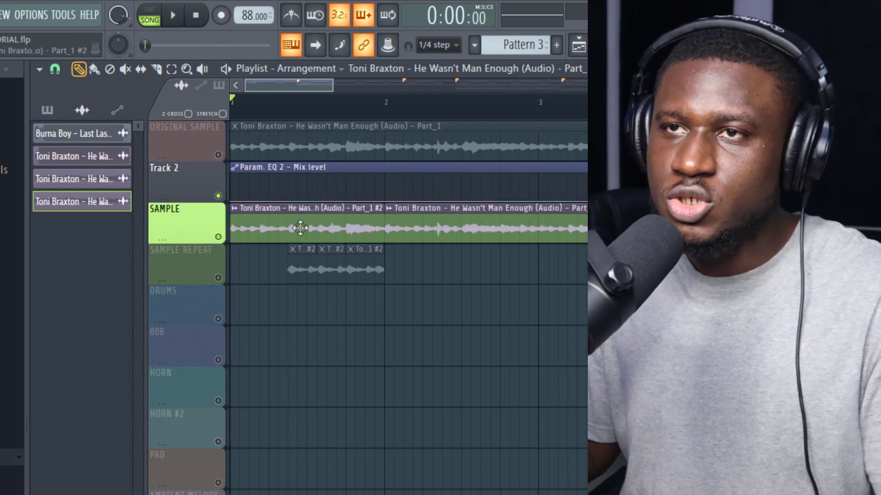
{"action": "scroll", "coordinate": [247, 106], "scroll_direction": "up", "scroll_amount": 3}
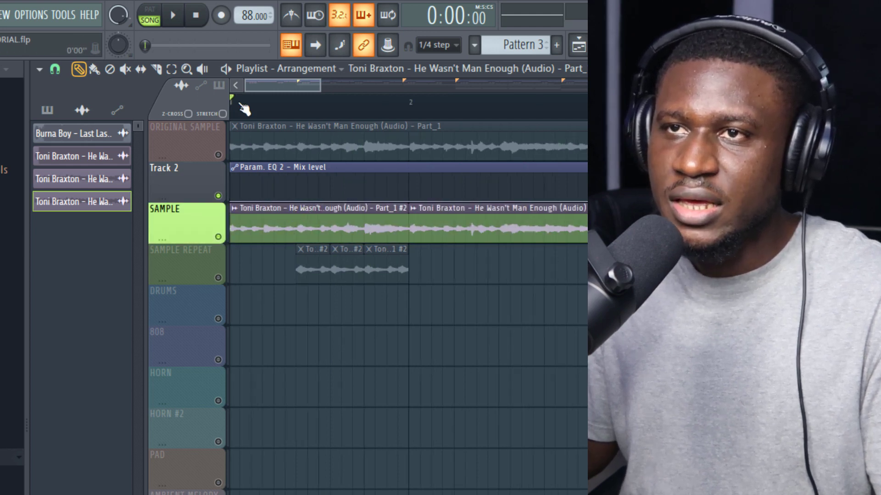
{"action": "left_click", "coordinate": [218, 278]}
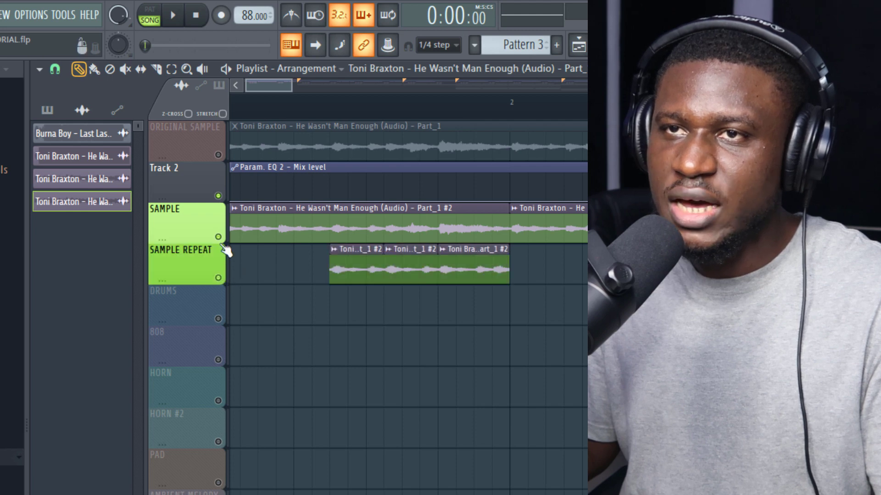
{"action": "left_click", "coordinate": [218, 237]}
{"action": "left_click", "coordinate": [329, 116]}
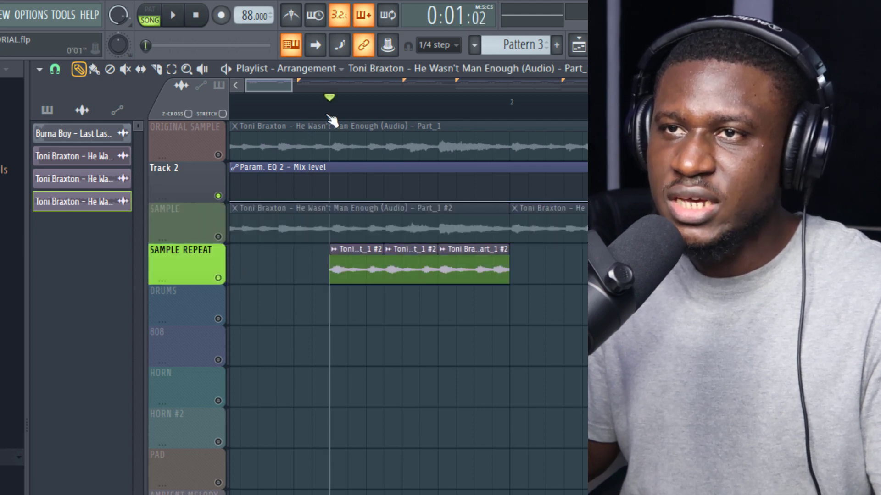
{"action": "key", "text": "space"}
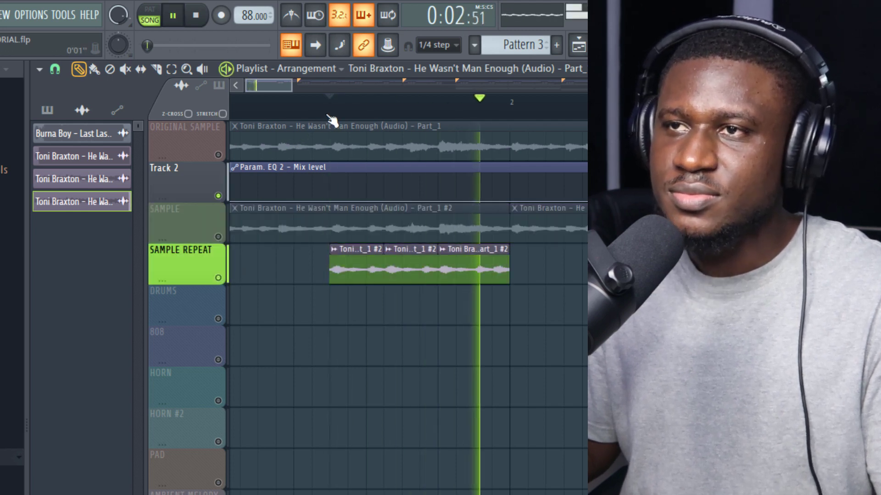
{"action": "key", "text": "space"}
{"action": "key", "text": "space"}
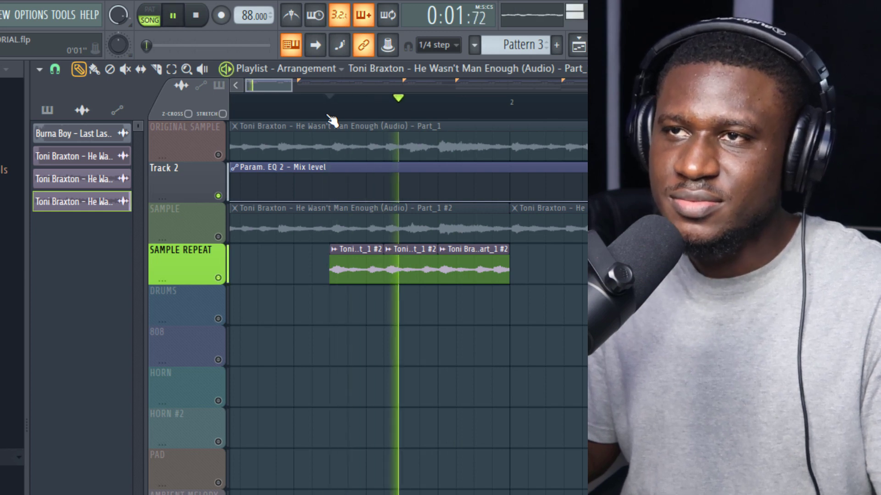
{"action": "key", "text": "space"}
{"action": "left_click", "coordinate": [221, 237]}
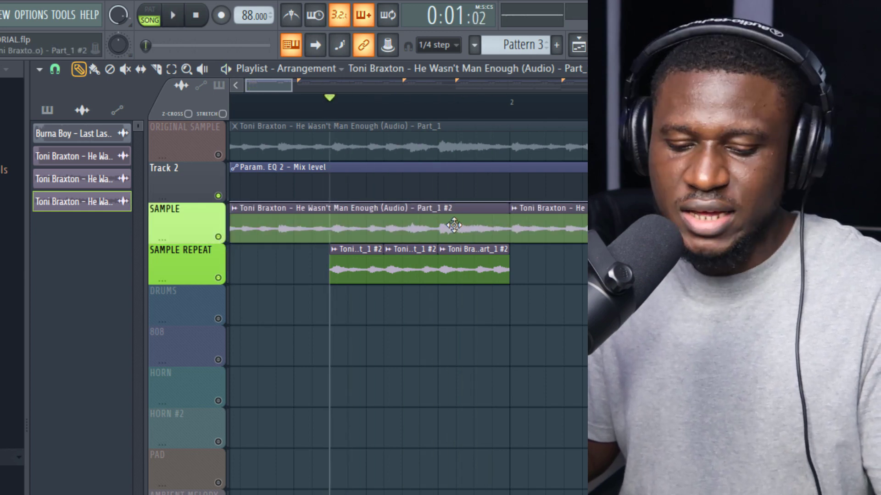
Trim the first SAMPLE chop back to where SAMPLE REPEAT begins, with the playhead near bar 3
{"action": "left_click", "coordinate": [473, 225]}
{"action": "left_click_drag", "start_coordinate": [508, 226], "coordinate": [334, 240]}
{"action": "scroll", "coordinate": [403, 124], "scroll_direction": "down", "scroll_amount": 3, "text": "ctrl"}
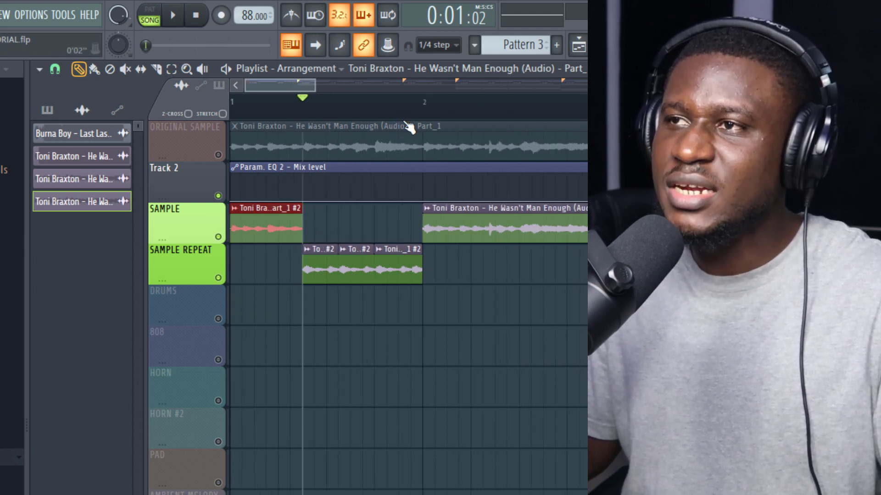
{"action": "left_click", "coordinate": [482, 102]}
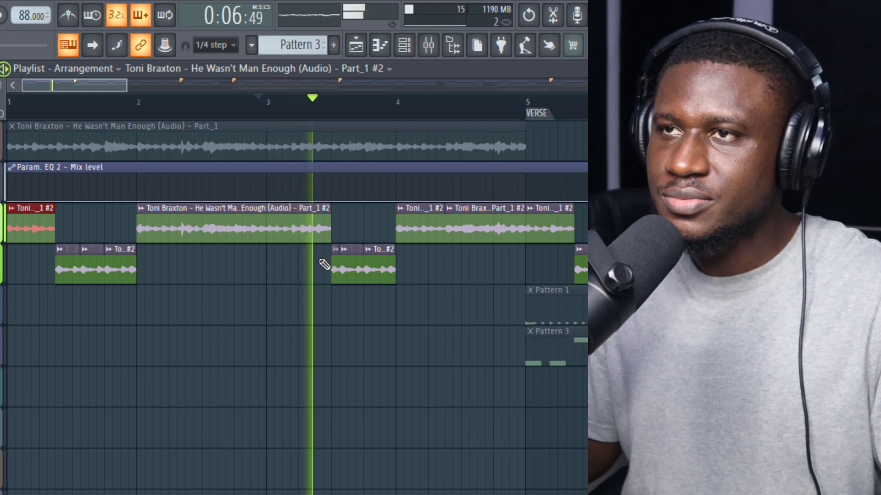
Stop playback, deselect the chop, and return the playhead to the song start, zooming the playlist
{"action": "key", "text": "space"}
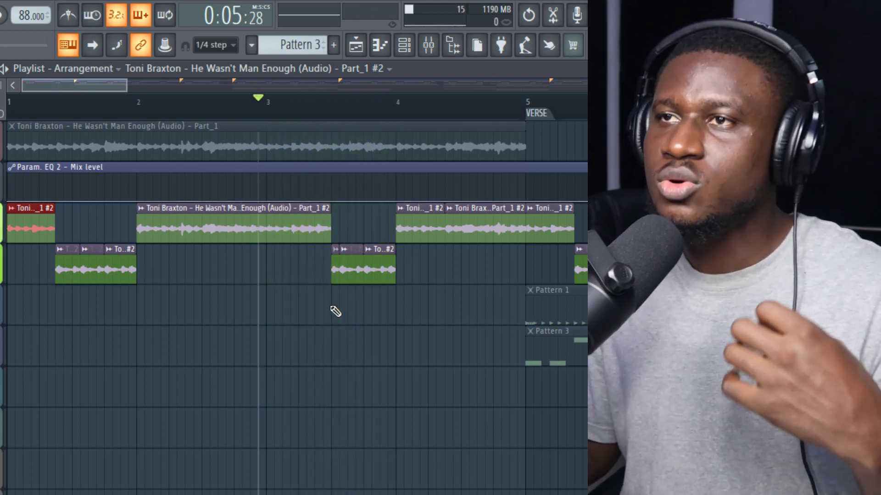
{"action": "scroll", "coordinate": [254, 101], "scroll_direction": "down", "scroll_amount": 2}
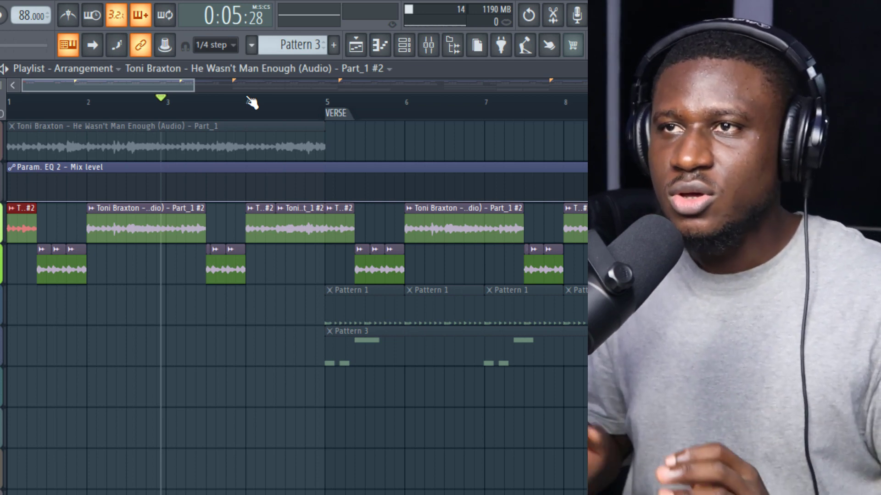
{"action": "key", "text": "ctrl+d"}
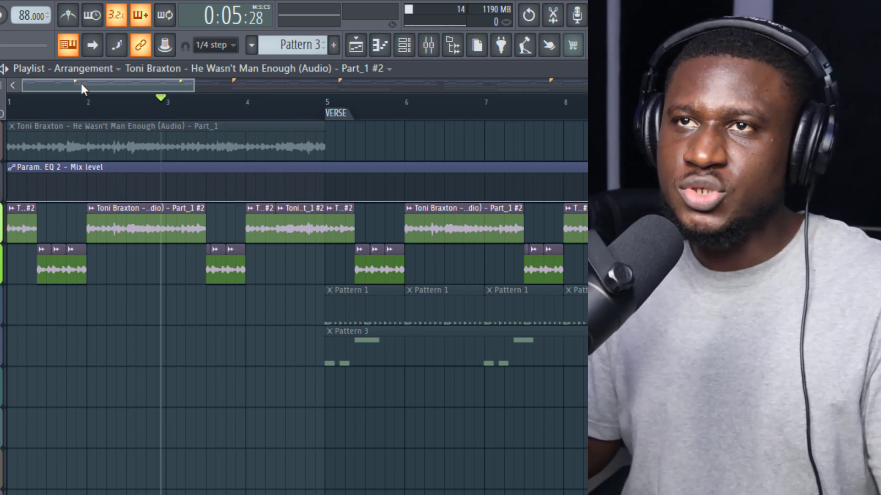
{"action": "left_click", "coordinate": [18, 101]}
{"action": "scroll", "coordinate": [57, 115], "scroll_direction": "down", "scroll_amount": 2}
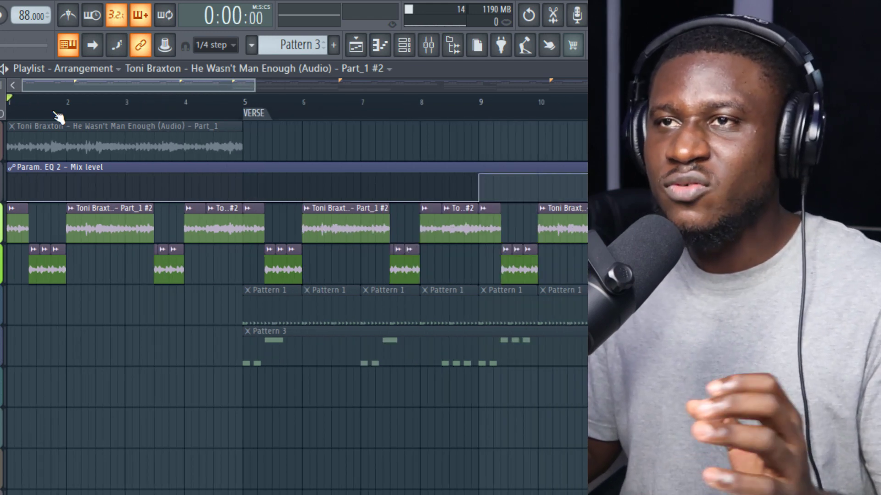
{"action": "scroll", "coordinate": [58, 115], "scroll_direction": "down", "scroll_amount": 2}
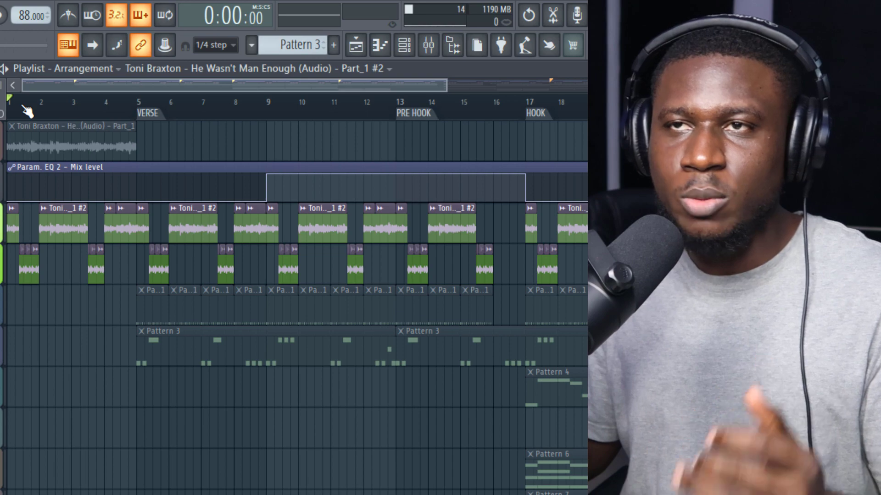
{"action": "scroll", "coordinate": [26, 110], "scroll_direction": "up", "scroll_amount": 1}
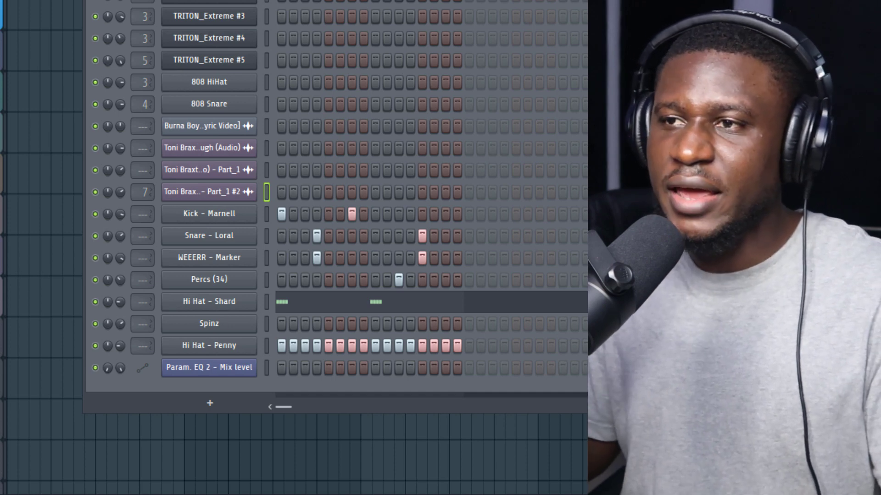
Preview the pattern, then open the Hi Hat - Shard piano roll with its C5 note bursts
{"action": "key", "text": "space"}
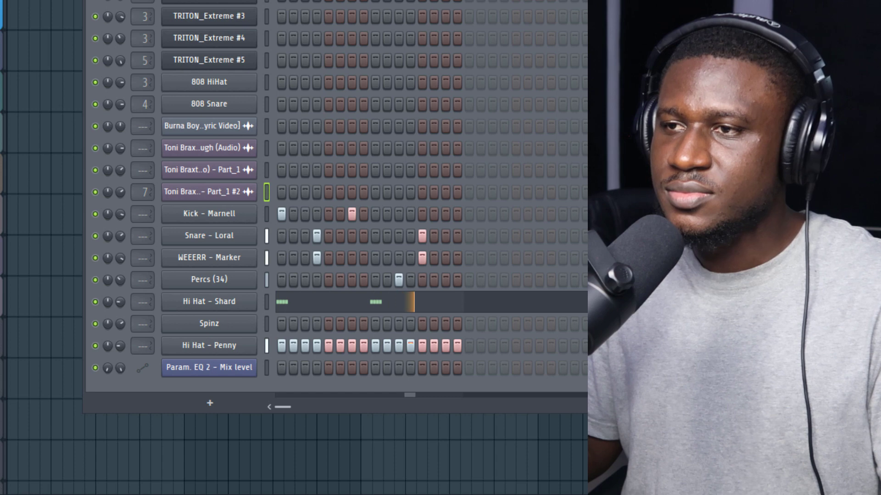
{"action": "key", "text": "space"}
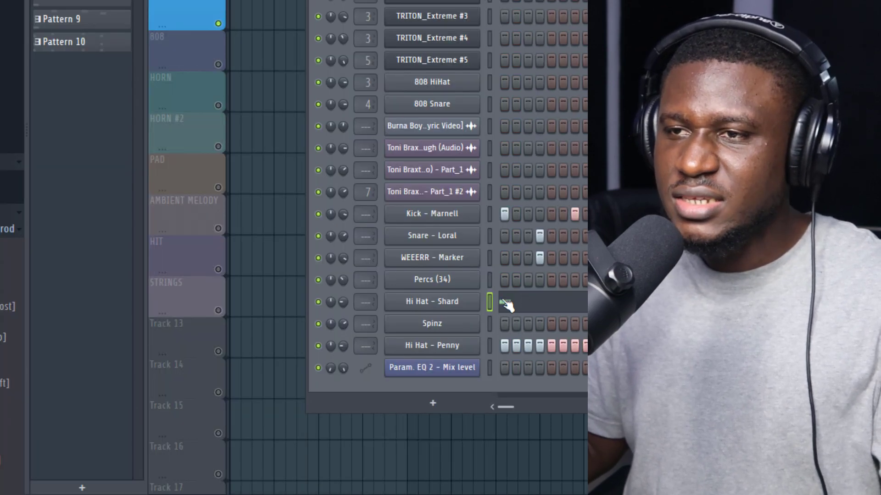
{"action": "left_click", "coordinate": [282, 302]}
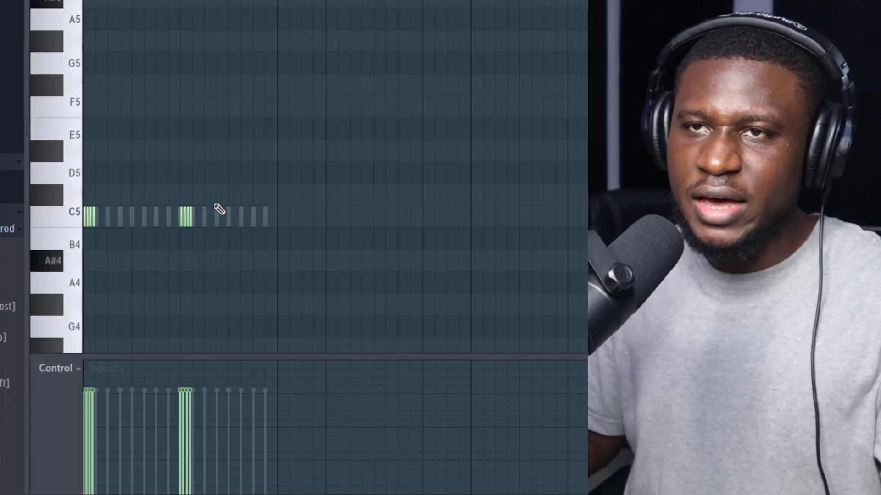
Select the first C5 hi-hat burst, show Note fine pitch in the event editor, and play it
{"action": "left_click", "coordinate": [90, 216]}
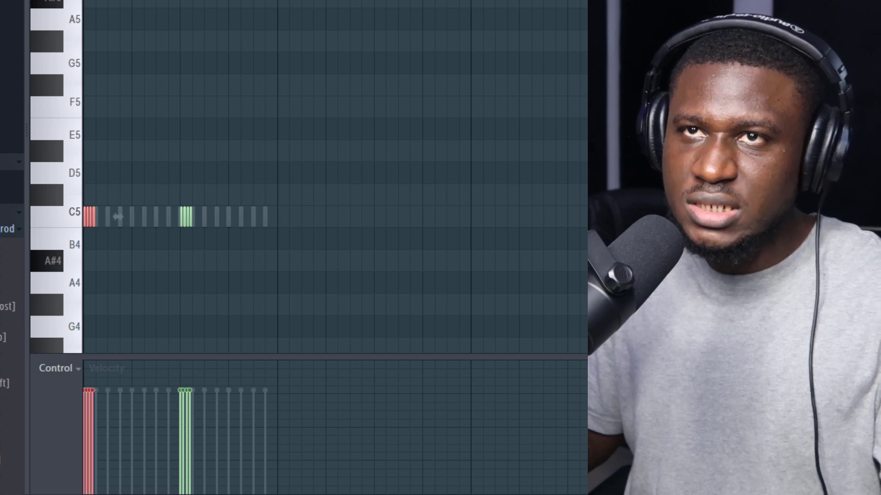
{"action": "scroll", "coordinate": [118, 325], "scroll_direction": "up", "scroll_amount": 6}
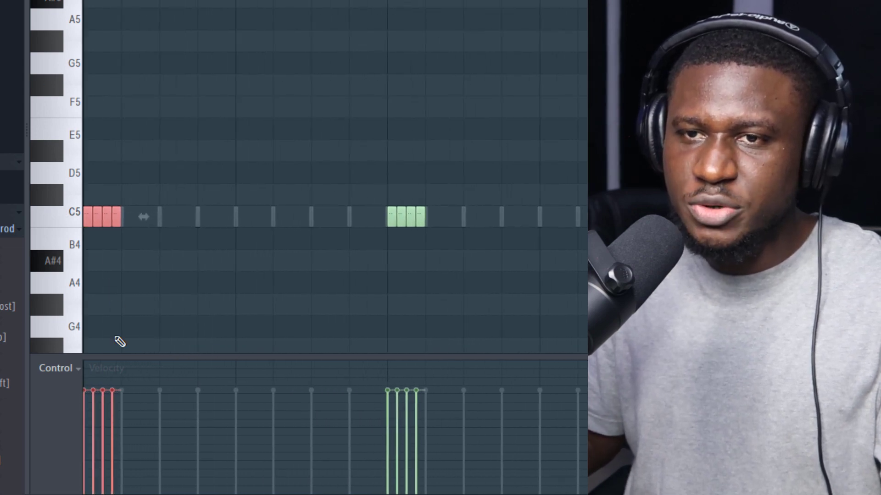
{"action": "left_click", "coordinate": [52, 369]}
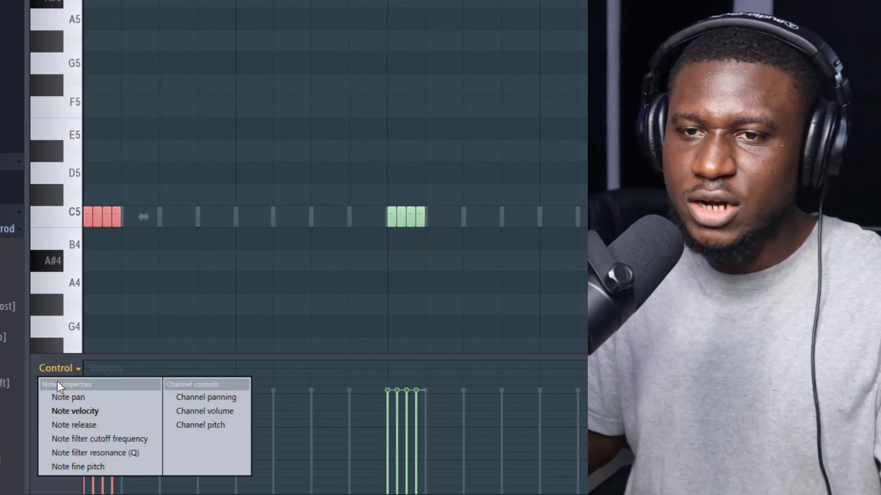
{"action": "left_click", "coordinate": [69, 466]}
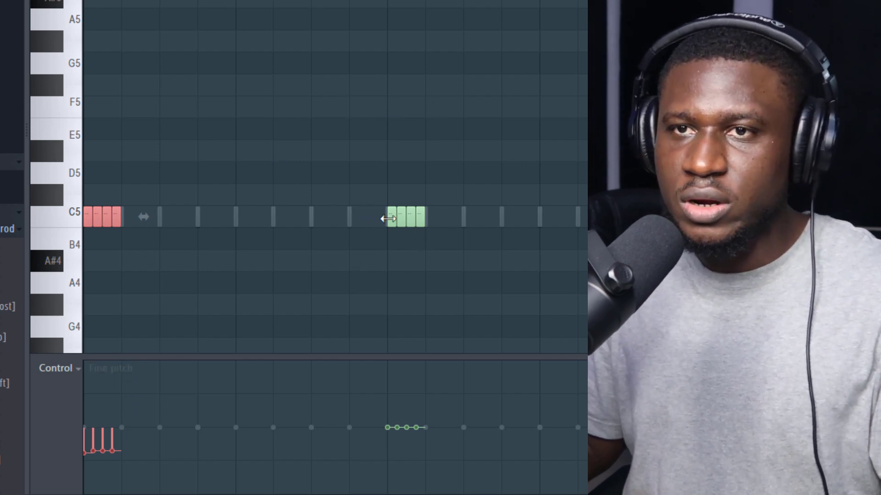
{"action": "key", "text": "space"}
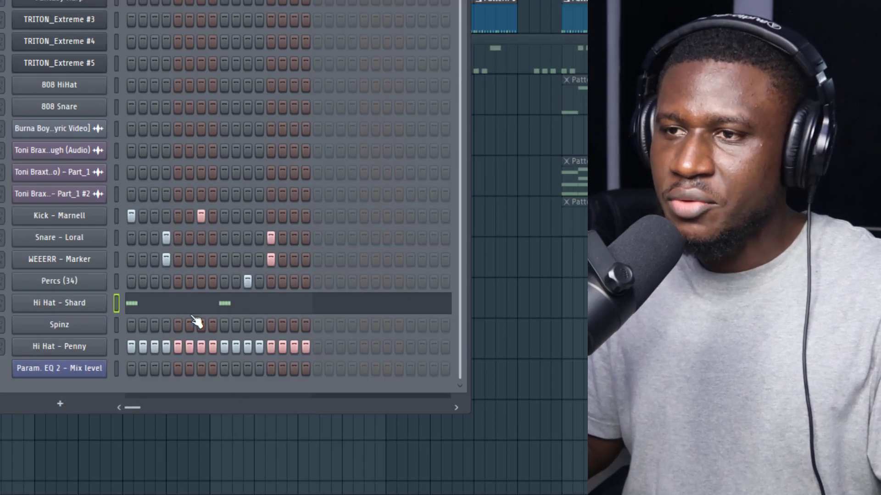
Select the Hi Hat - Penny and Percs (34) channels and audition them with playback
{"action": "left_click", "coordinate": [117, 347]}
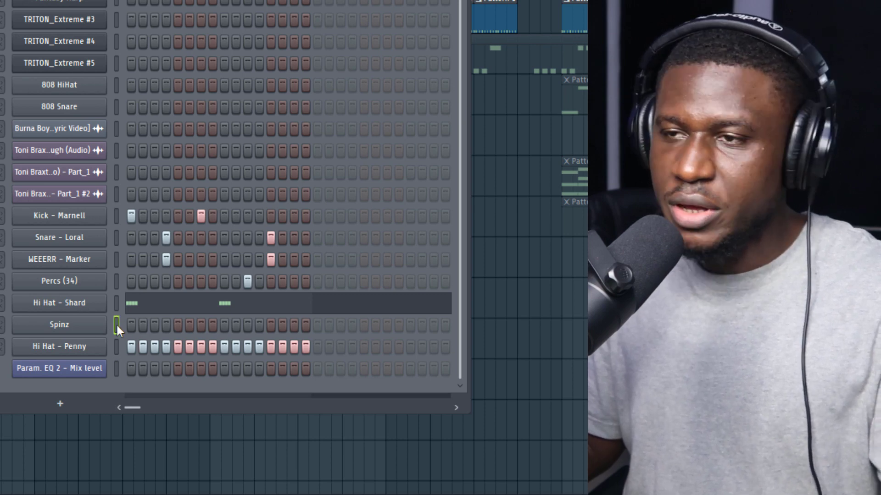
{"action": "left_click", "coordinate": [113, 281]}
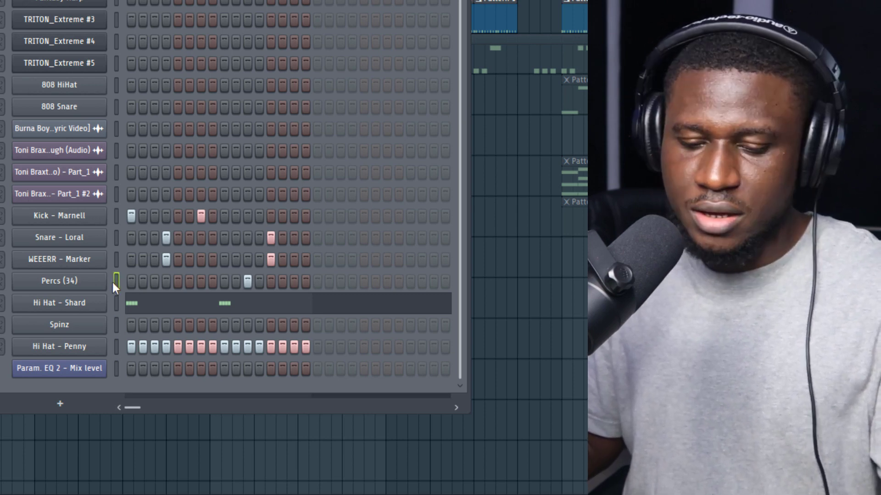
{"action": "key", "text": "space"}
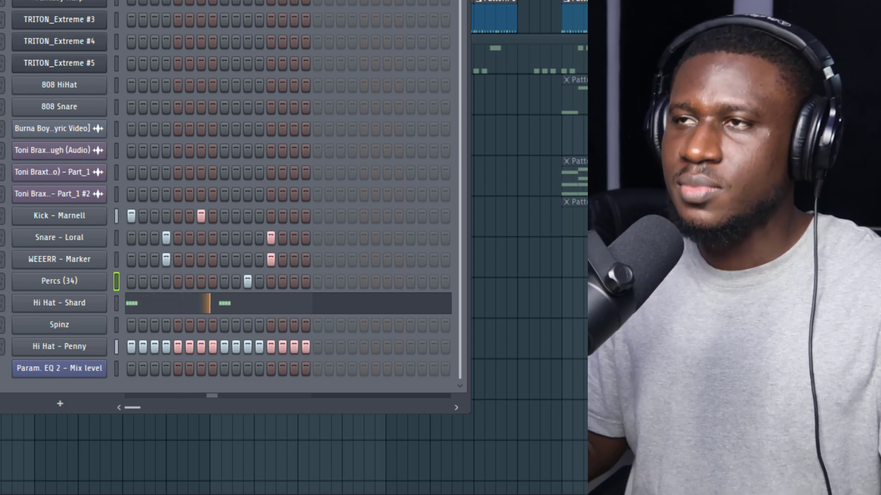
{"action": "key", "text": "space"}
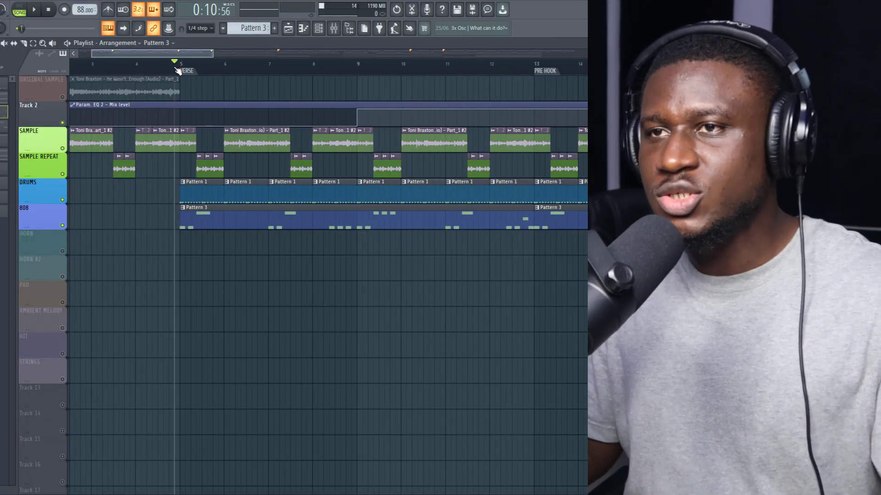
Play the arrangement from the verse and zoom the playlist out
{"action": "key", "text": "space"}
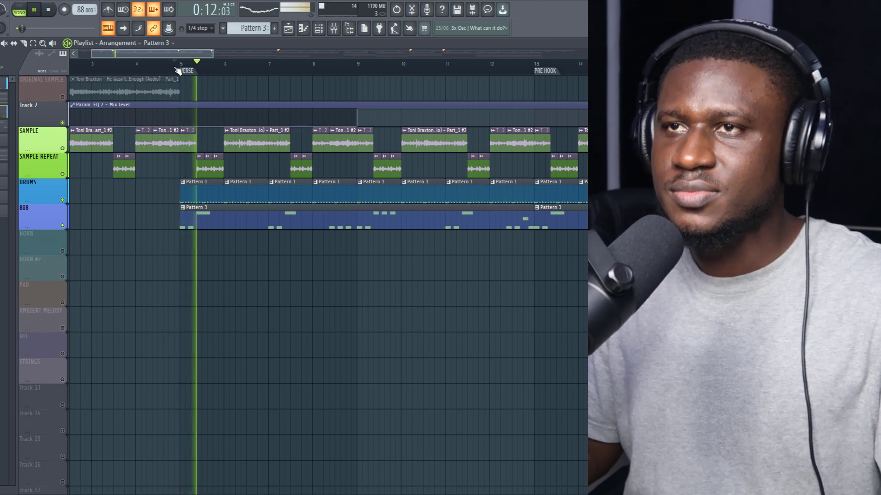
{"action": "scroll", "coordinate": [178, 70], "scroll_direction": "down", "scroll_amount": 2}
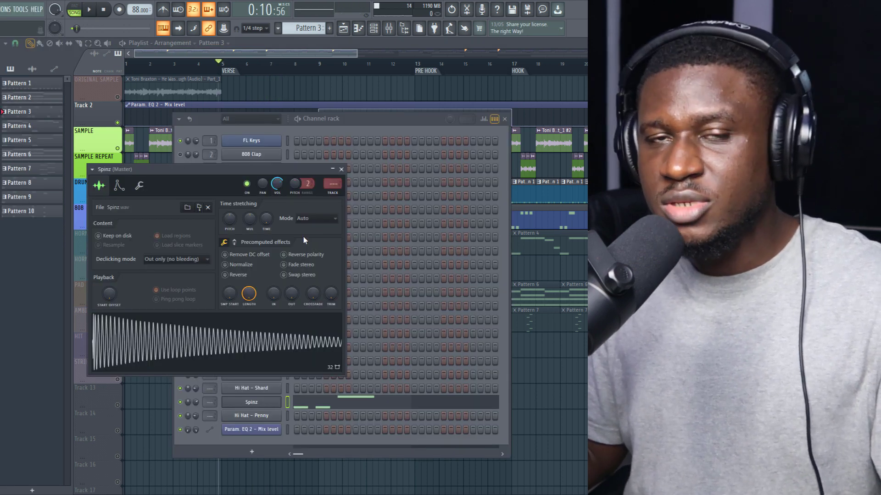
Close the Spinz settings and play its F5 and A#5 melody alone in pattern mode
{"action": "left_click", "coordinate": [341, 169]}
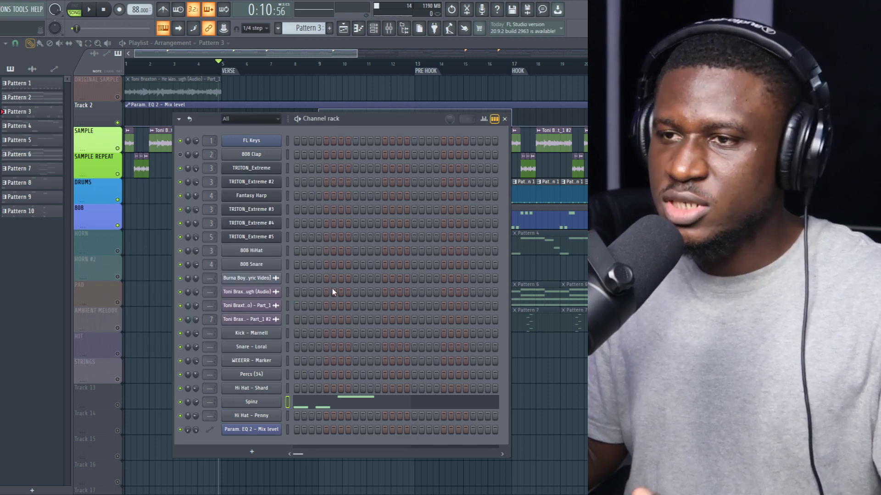
{"action": "left_click", "coordinate": [327, 401]}
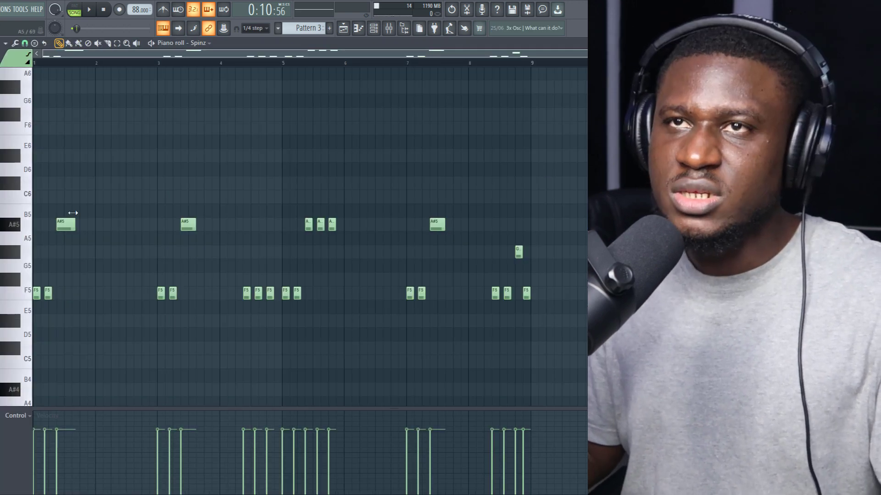
{"action": "key", "text": "l"}
{"action": "key", "text": "space"}
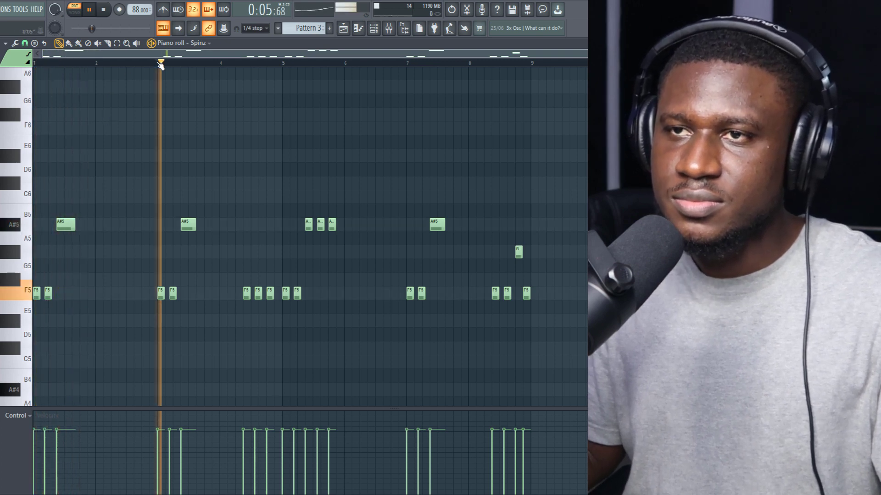
{"action": "key", "text": "space"}
Move the playback position near bar 4 and bring up the FL Keys chord pattern
{"action": "left_click", "coordinate": [236, 63]}
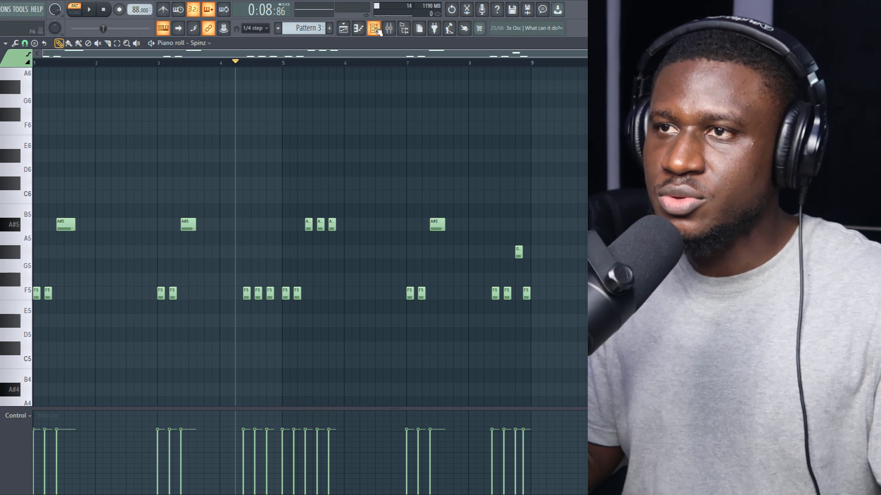
{"action": "left_click", "coordinate": [375, 29]}
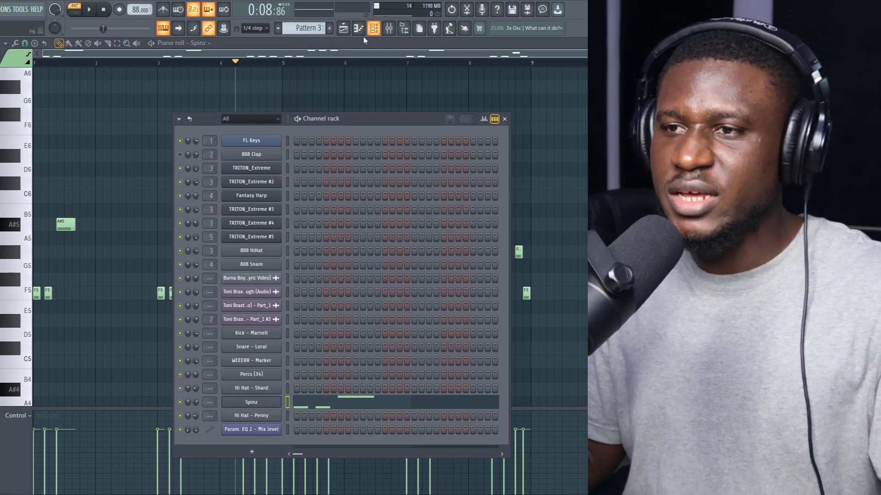
{"action": "left_click", "coordinate": [343, 28]}
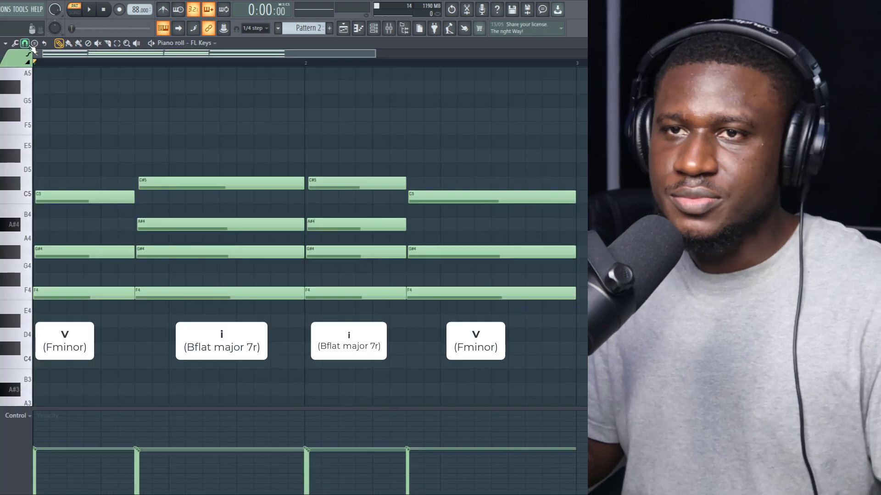
Play Pattern 2's FL Keys chords, F minor moving to B flat major 7
{"action": "key", "text": "space"}
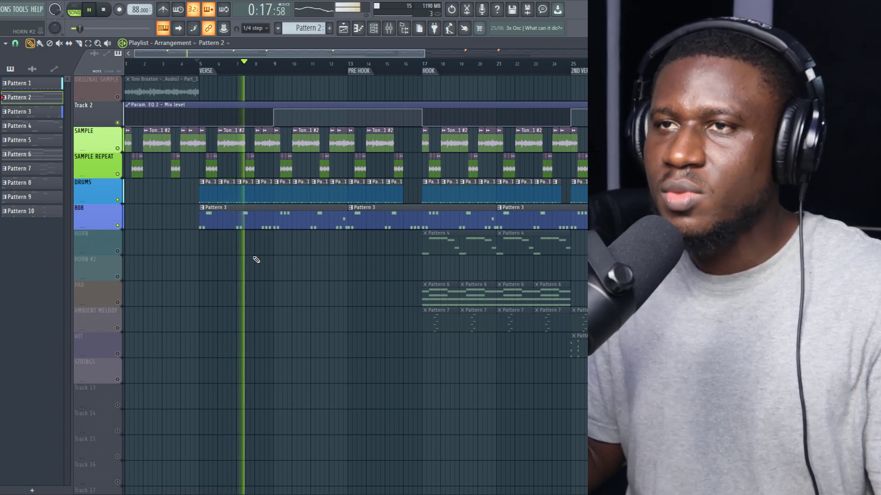
Stop playback, jump to the HOOK, and unmute the HORN, PAD and AMBIENT MELODY tracks
{"action": "key", "text": "space"}
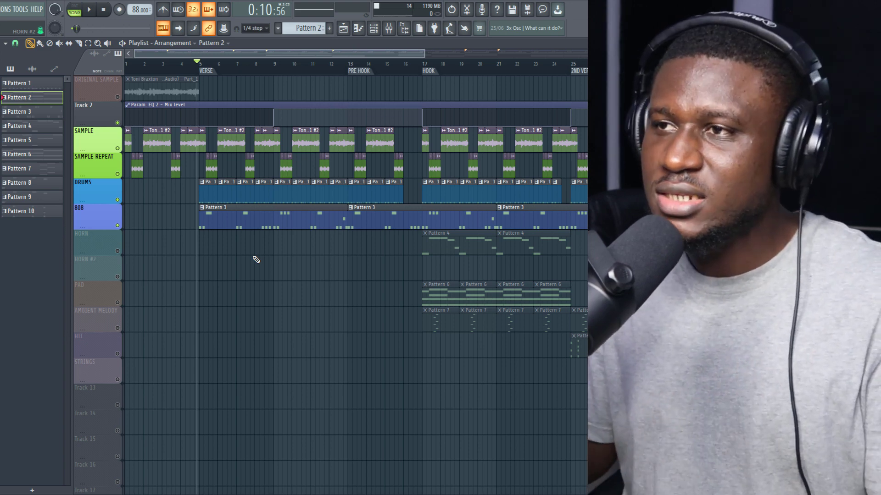
{"action": "scroll", "coordinate": [419, 76], "scroll_direction": "down", "scroll_amount": 1}
{"action": "left_click", "coordinate": [385, 76]}
{"action": "scroll", "coordinate": [385, 75], "scroll_direction": "down", "scroll_amount": 2}
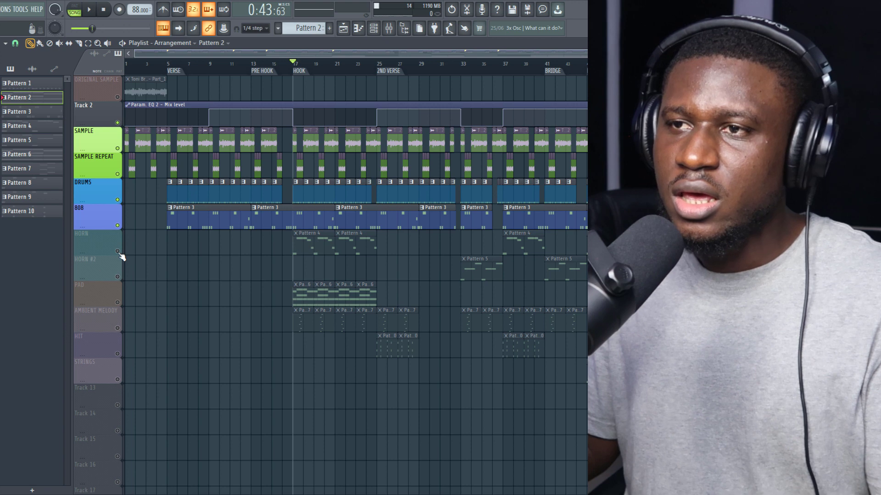
{"action": "left_click", "coordinate": [118, 251]}
{"action": "left_click", "coordinate": [117, 303]}
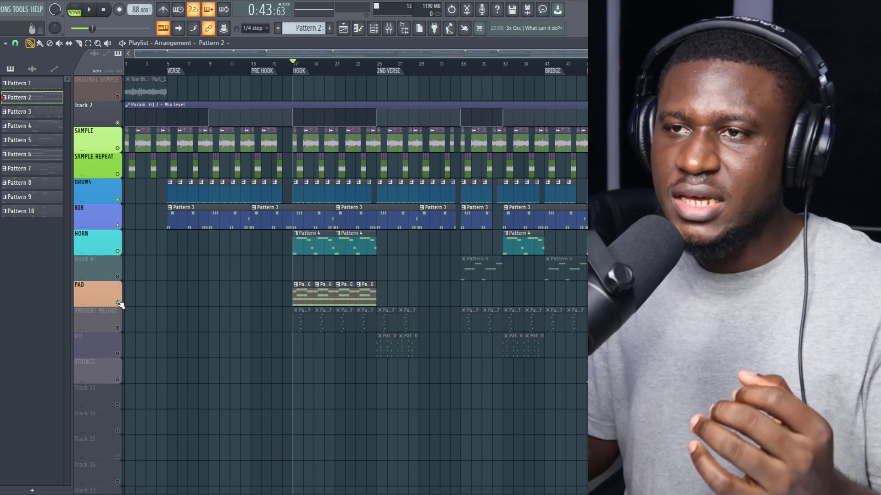
{"action": "left_click", "coordinate": [118, 328]}
{"action": "left_click", "coordinate": [117, 328]}
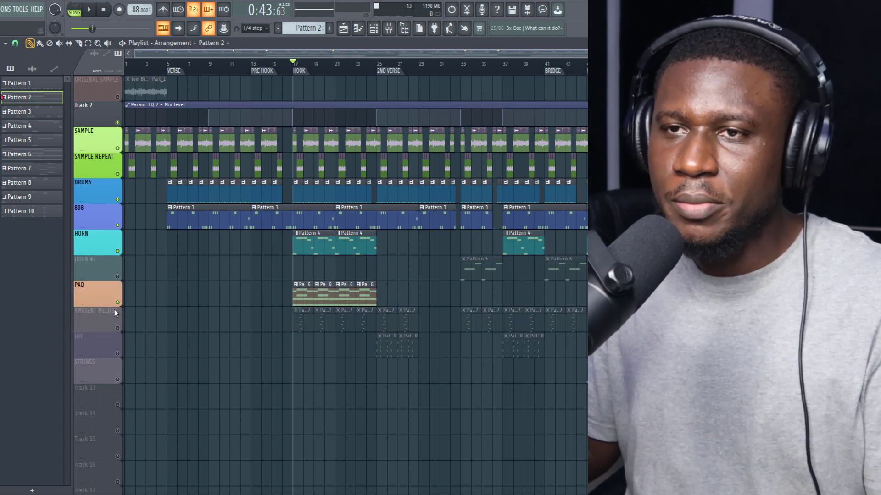
Mute the PAD track again and play the hook section without it
{"action": "left_click", "coordinate": [117, 302]}
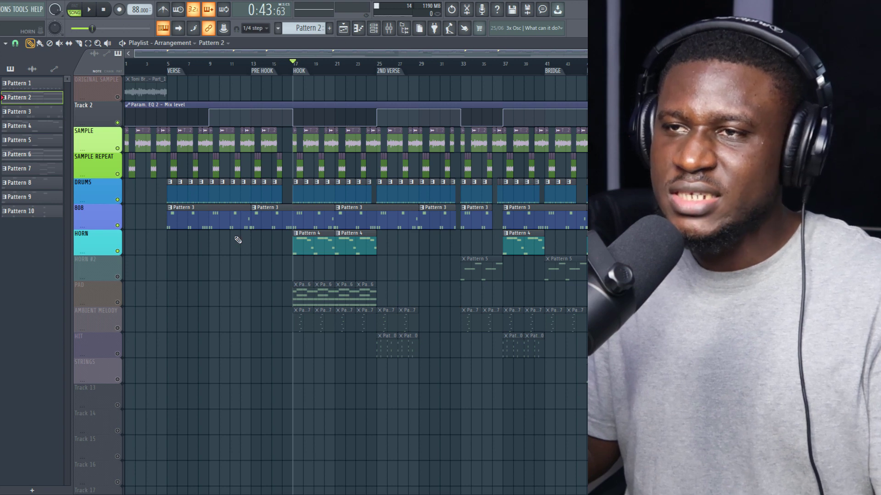
{"action": "key", "text": "space"}
{"action": "scroll", "coordinate": [304, 69], "scroll_direction": "up", "scroll_amount": 4}
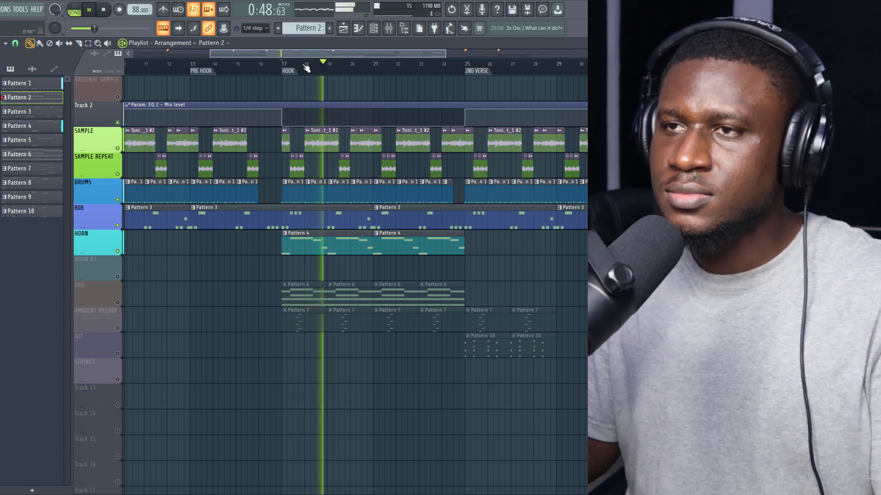
{"action": "key", "text": "space"}
Open Pattern 4's horn notes and confirm TRITON_Extreme is set to the Brass Section program
{"action": "double_click", "coordinate": [307, 250]}
{"action": "left_click", "coordinate": [374, 28]}
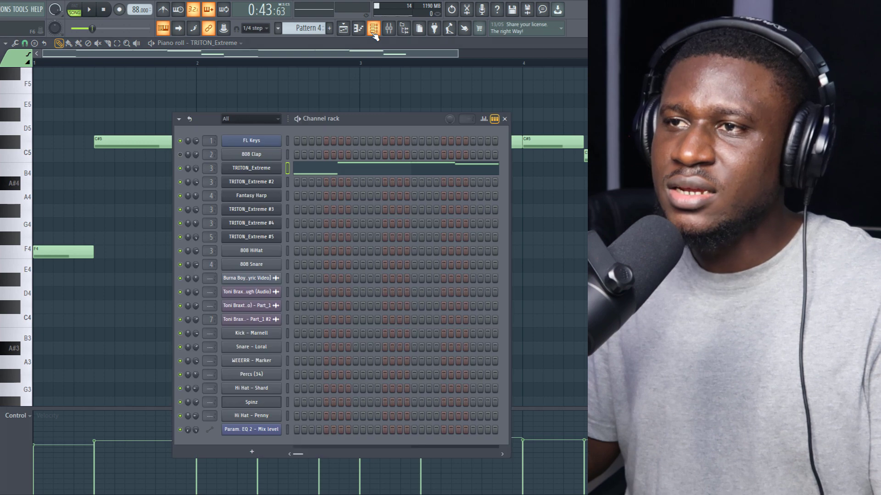
{"action": "left_click", "coordinate": [264, 170]}
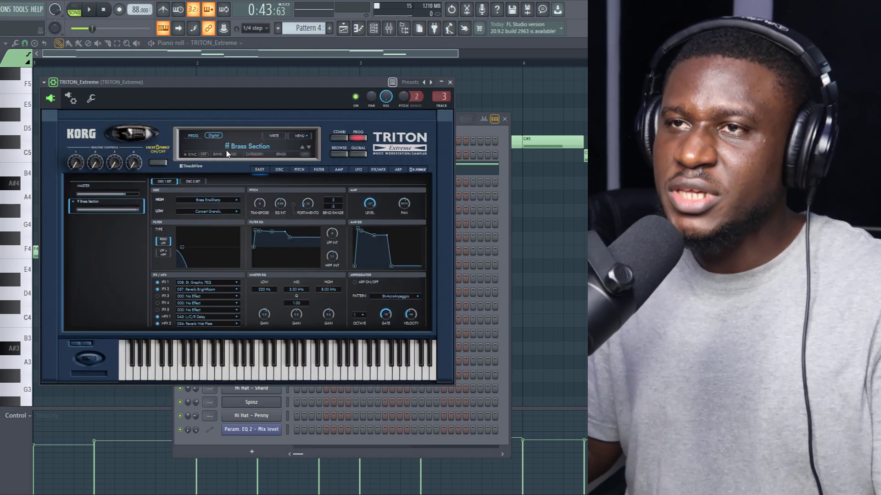
{"action": "left_click", "coordinate": [329, 155]}
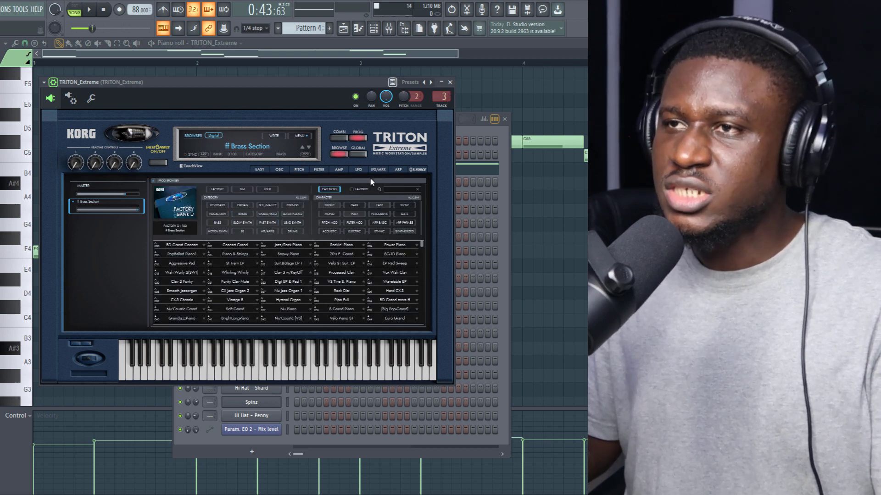
{"action": "left_click", "coordinate": [450, 82]}
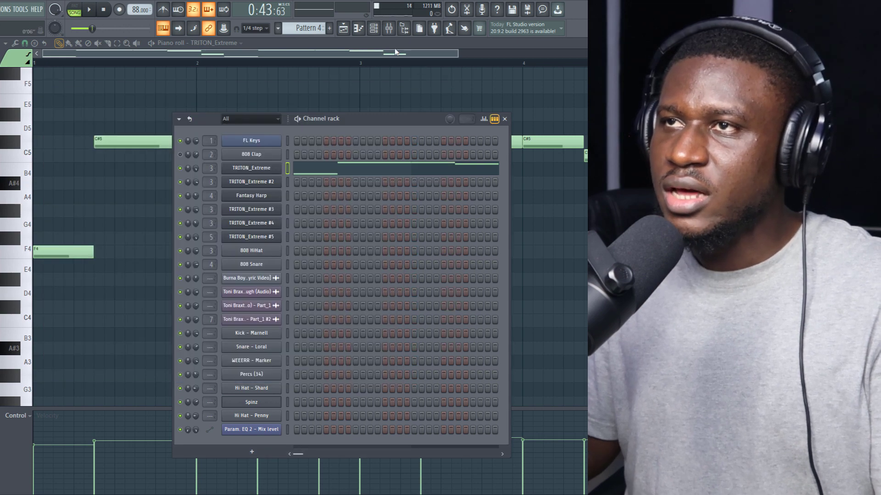
{"action": "left_click", "coordinate": [395, 51]}
{"action": "scroll", "coordinate": [344, 64], "scroll_direction": "down", "scroll_amount": 2}
Zoom out and play Pattern 4's F4, C#5, C5 and G#4 horn melody alone
{"action": "scroll", "coordinate": [343, 65], "scroll_direction": "down", "scroll_amount": 1}
{"action": "key", "text": "space"}
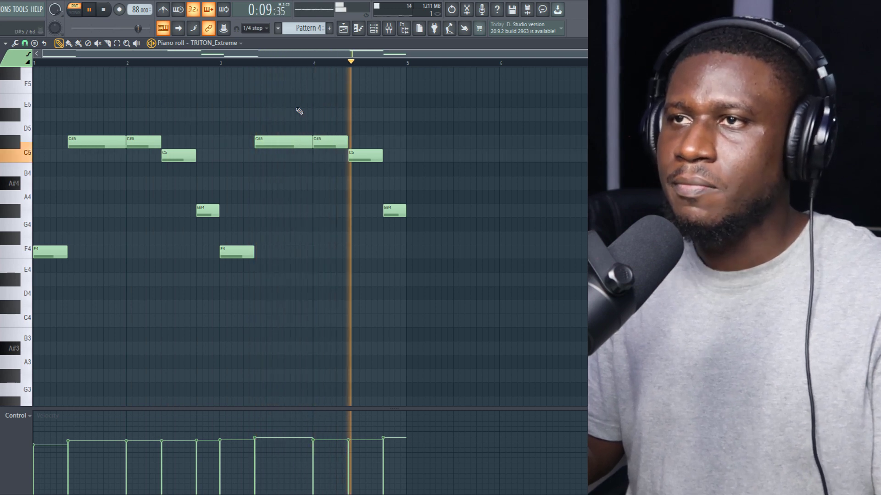
{"action": "key", "text": "space"}
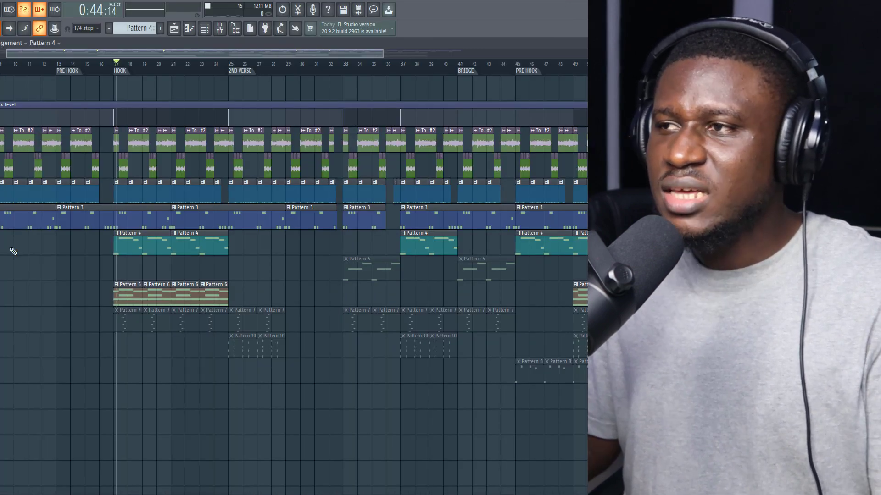
Unmute both Pattern 5 clips on HORN #2 and set the song position to bar 33
{"action": "left_click", "coordinate": [345, 259]}
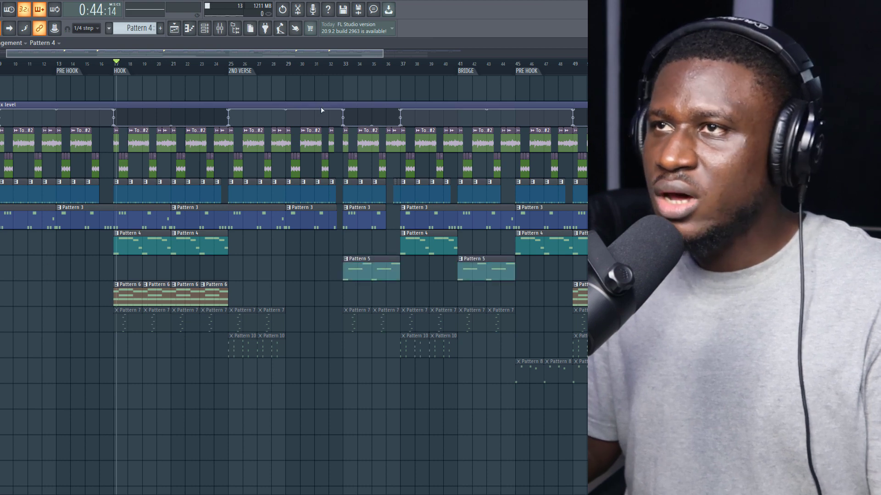
{"action": "left_click", "coordinate": [339, 65]}
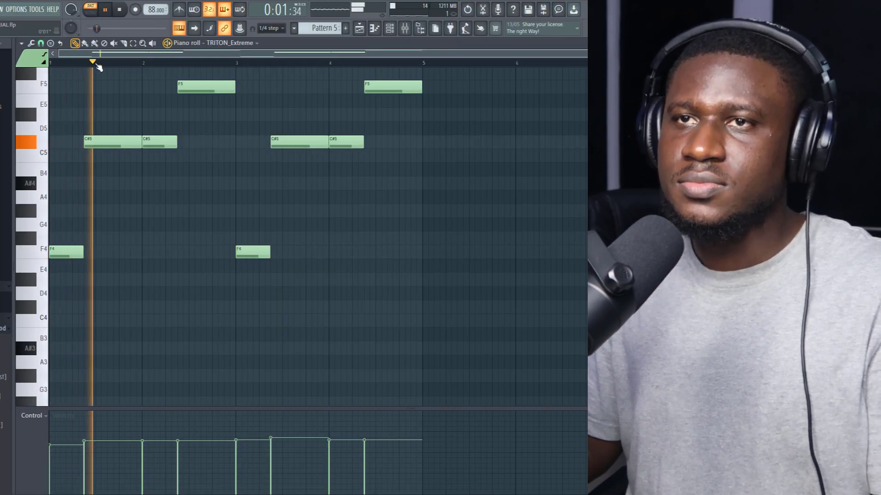
{"action": "scroll", "coordinate": [146, 112], "scroll_direction": "up", "scroll_amount": 2}
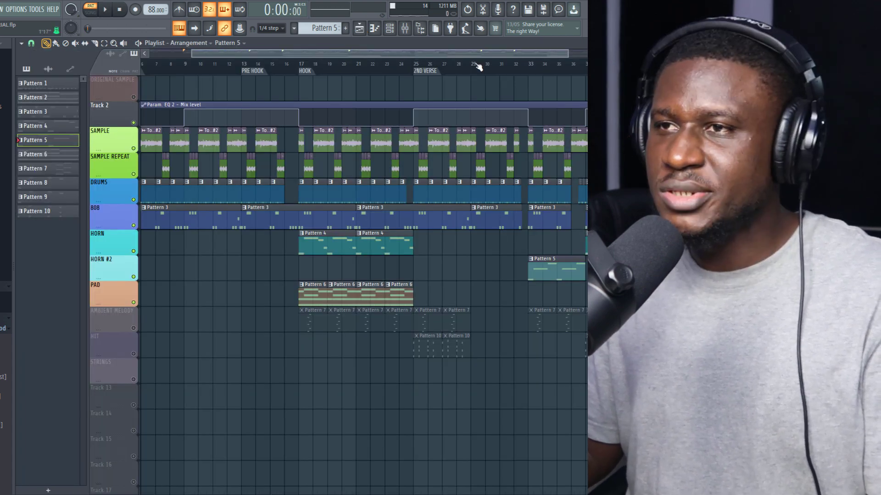
Play the arrangement from bar 33, then from bar 17, and open Pattern 6's pad chords
{"action": "scroll", "coordinate": [479, 67], "scroll_direction": "down", "scroll_amount": 2}
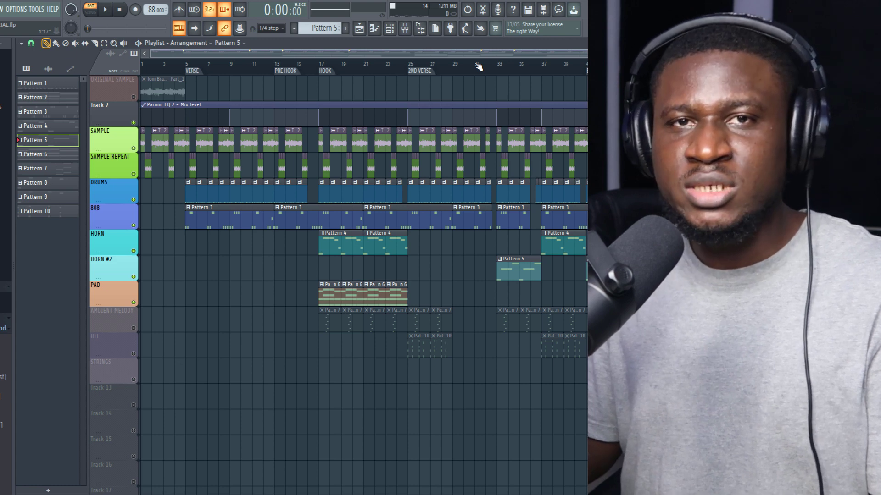
{"action": "left_click", "coordinate": [502, 65]}
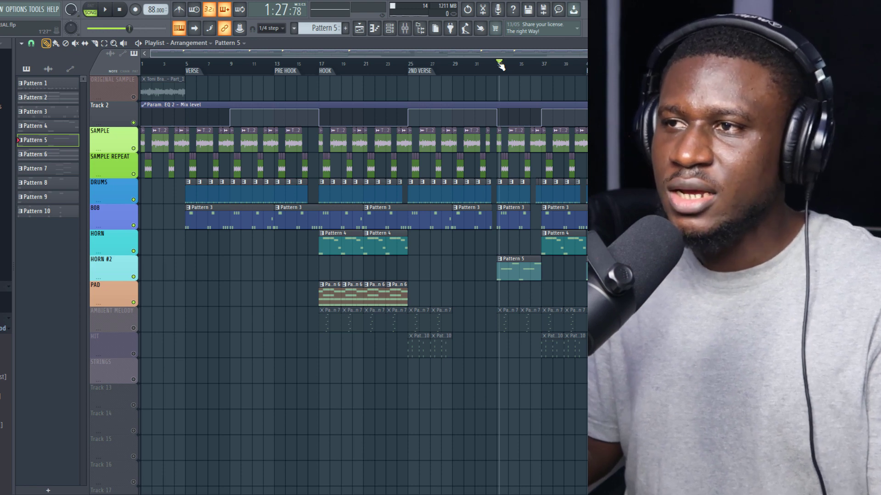
{"action": "left_click", "coordinate": [313, 65]}
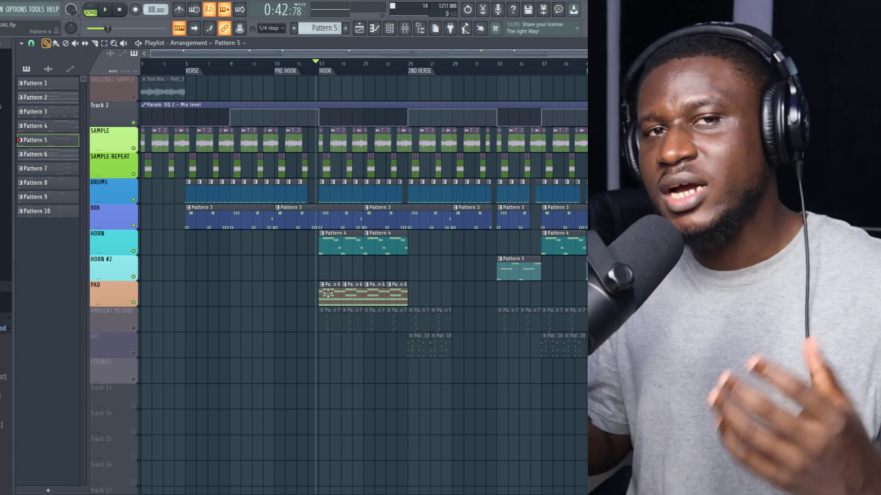
{"action": "double_click", "coordinate": [328, 293]}
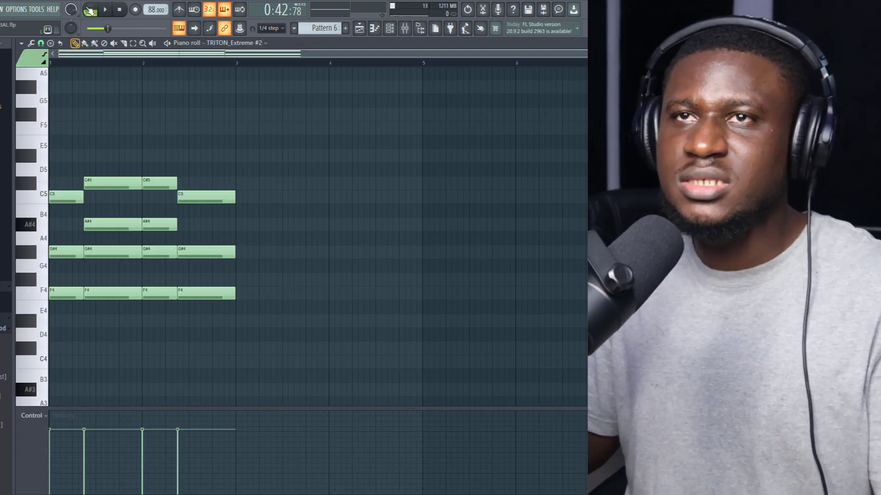
Play Pattern 6's F4, G#4, C5, A#4 and C#5 pad chords alone in PAT mode
{"action": "left_click", "coordinate": [90, 10]}
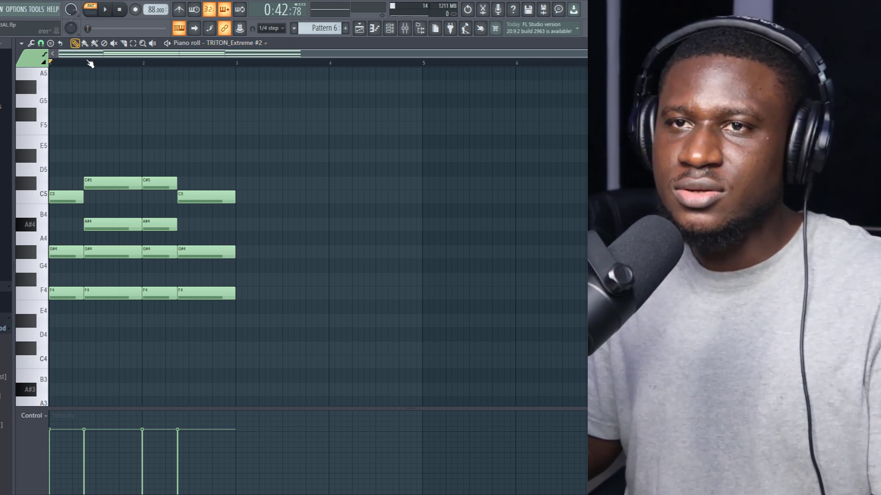
{"action": "key", "text": "space"}
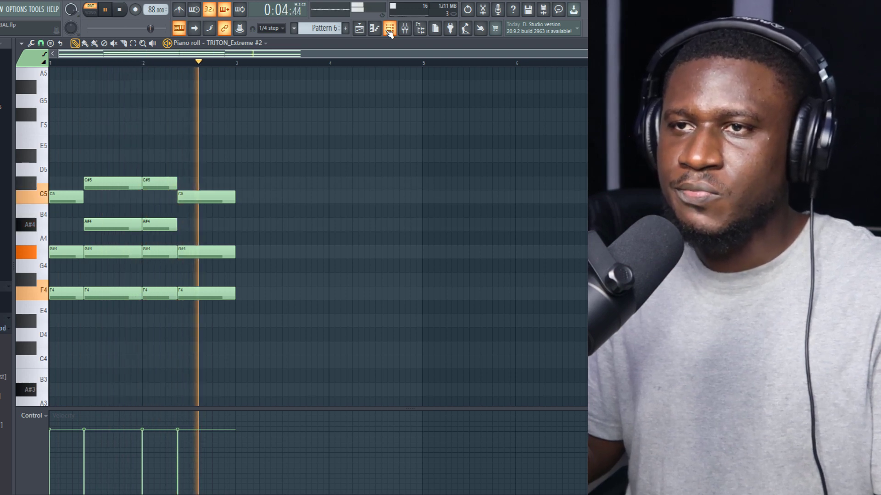
{"action": "key", "text": "space"}
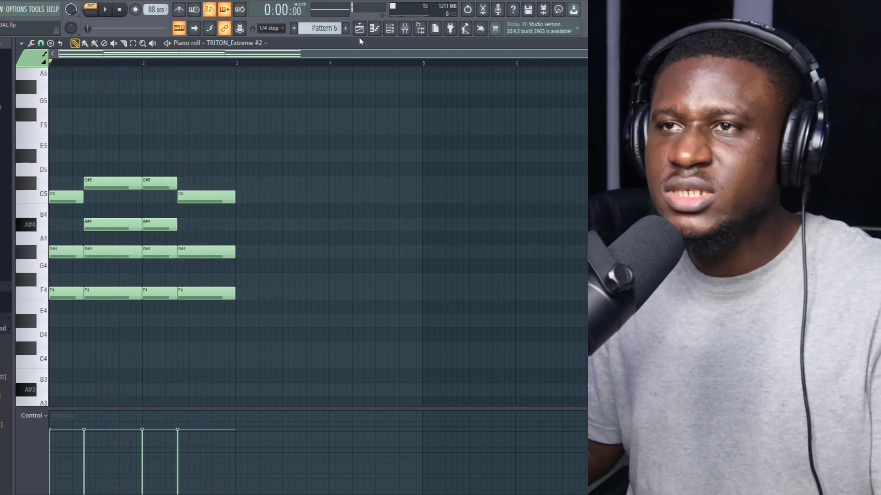
{"action": "left_click", "coordinate": [390, 28]}
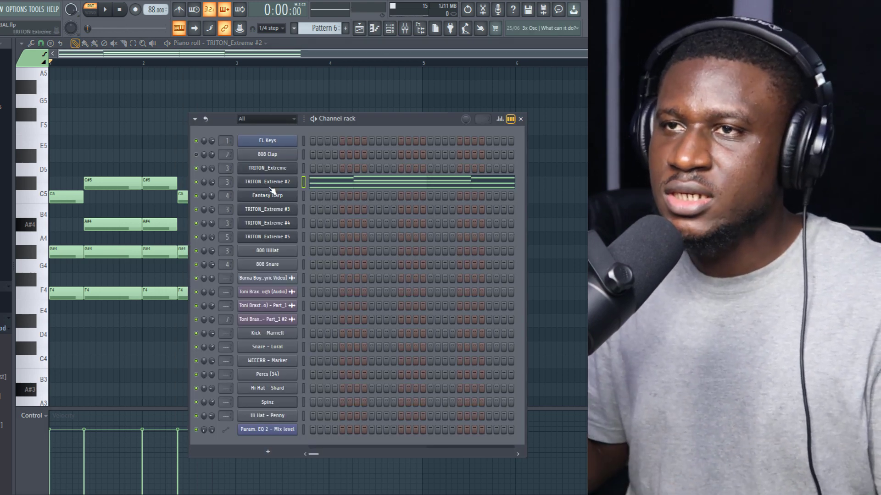
Check the Warm Pad program on TRITON_Extreme #2, then show the Mixer's Parametric EQ 2
{"action": "left_click", "coordinate": [270, 186]}
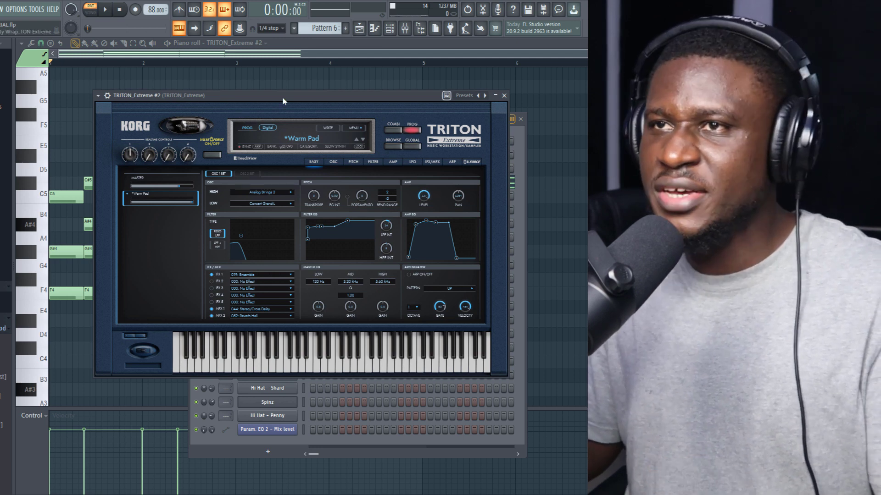
{"action": "left_click_drag", "start_coordinate": [297, 94], "coordinate": [308, 90]}
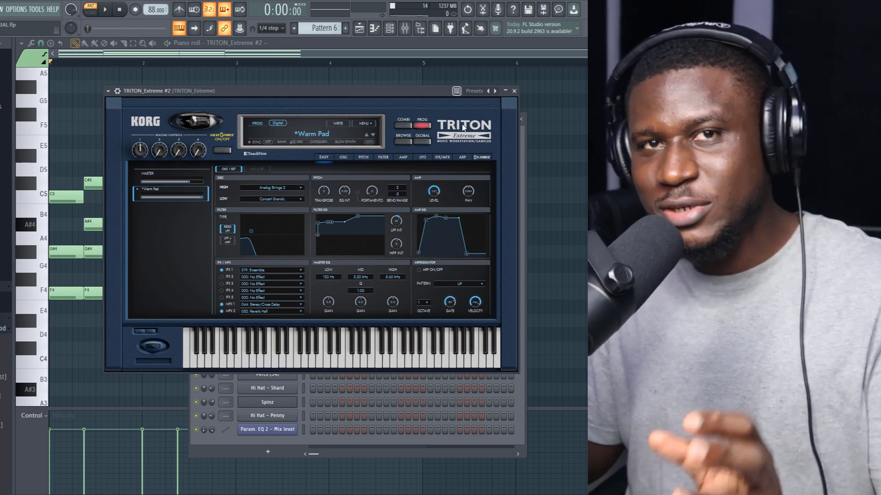
{"action": "left_click", "coordinate": [515, 91]}
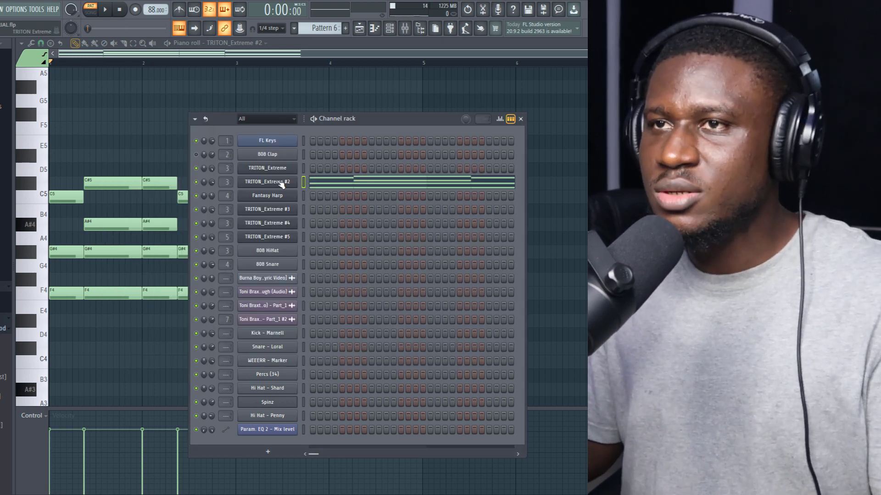
{"action": "left_click", "coordinate": [406, 29]}
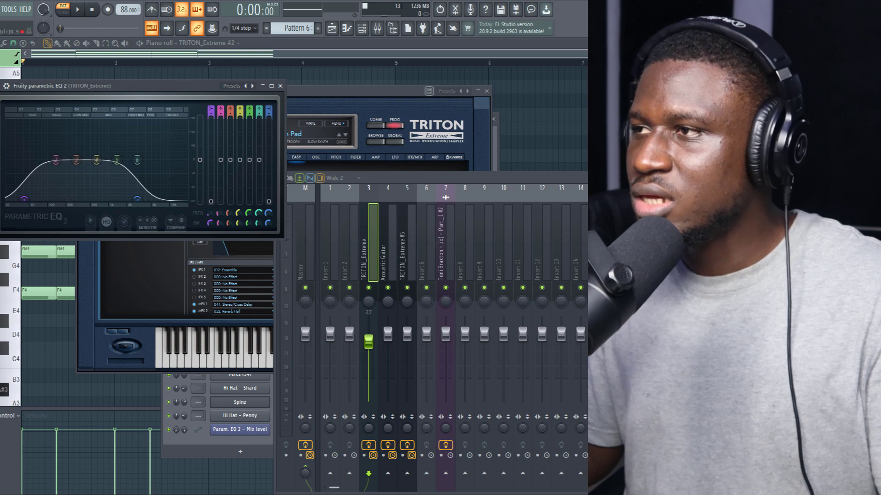
Show the Playlist with F9 and F5, set the position to bar 17, and zoom in
{"action": "key", "text": "F9"}
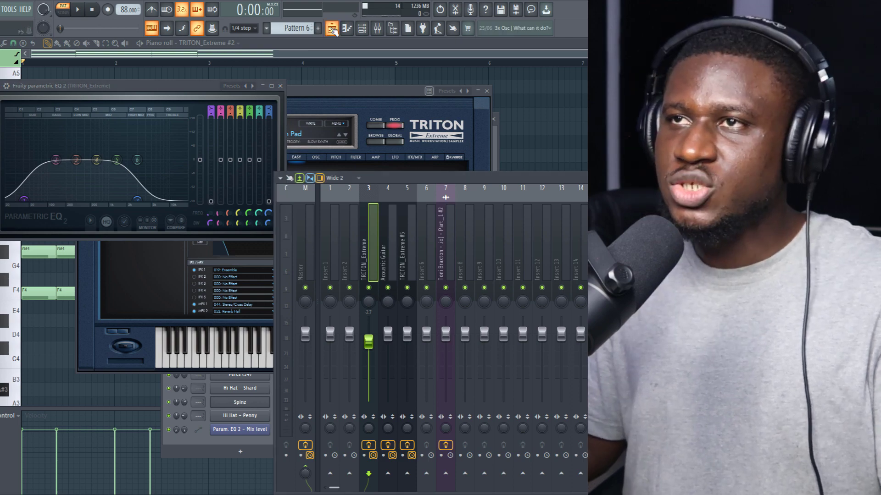
{"action": "key", "text": "F5"}
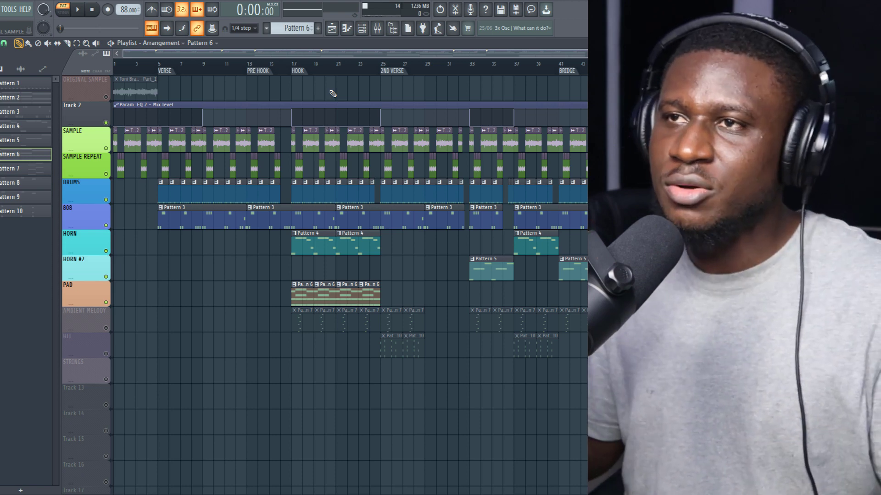
{"action": "left_click", "coordinate": [290, 62]}
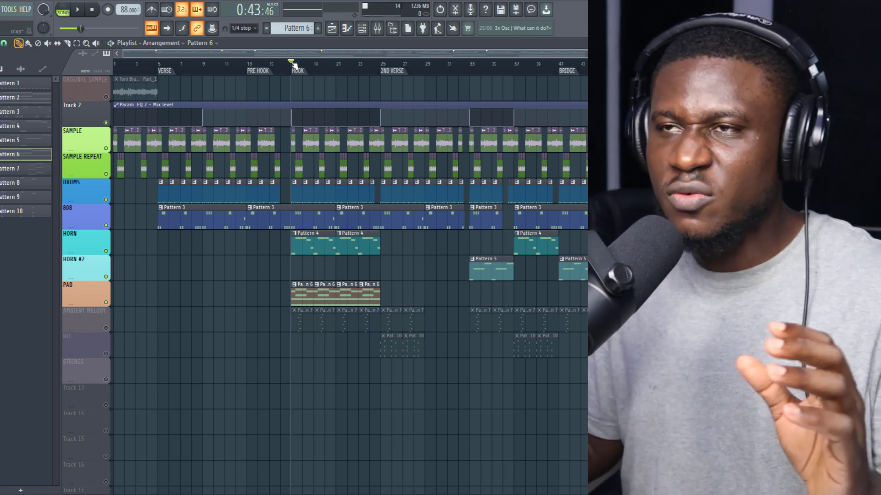
{"action": "scroll", "coordinate": [294, 64], "scroll_direction": "up", "scroll_amount": 3}
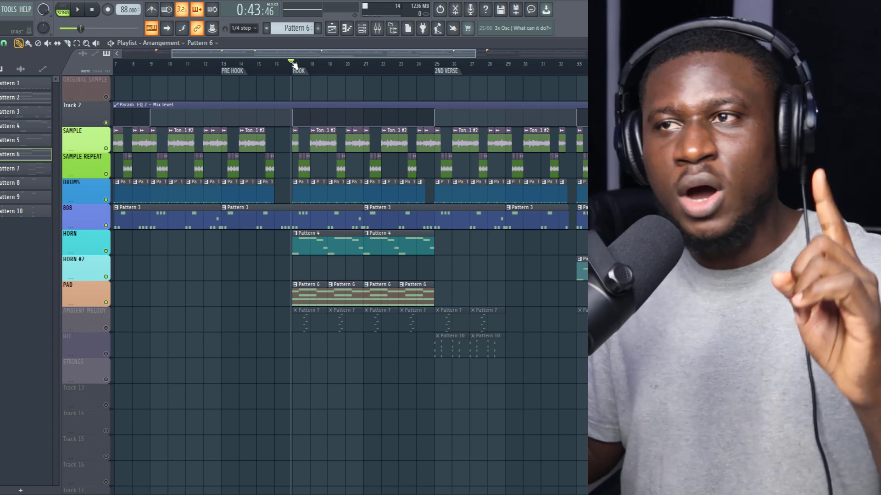